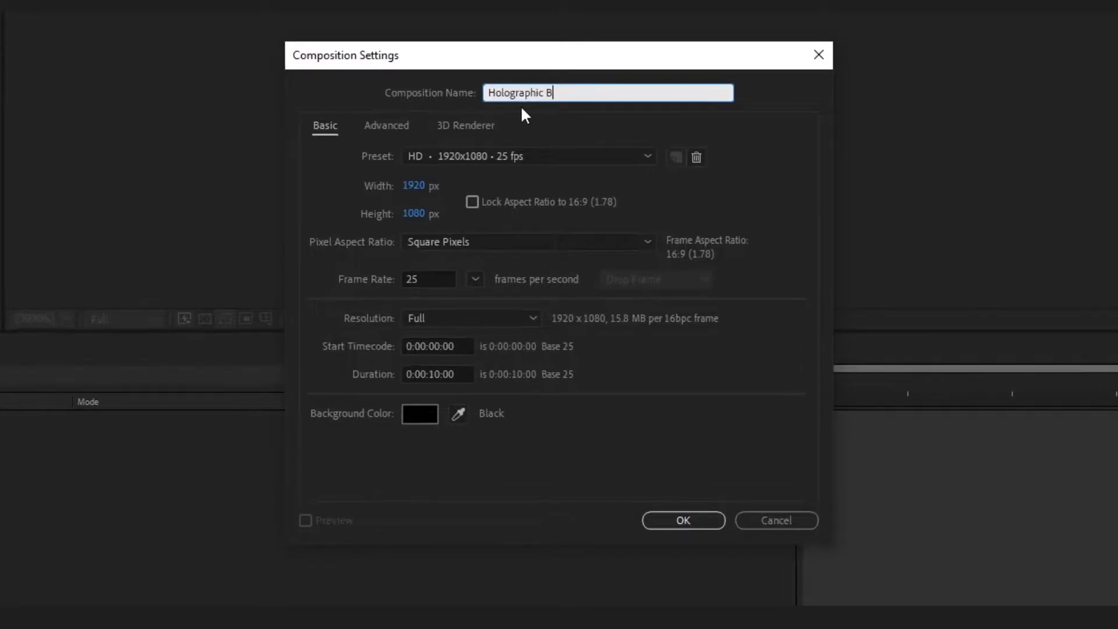
Create a custom 1920x1080, 25 fps composition named Holographic Bg with a duration of 20 seconds.
text(g)
click(504, 155)
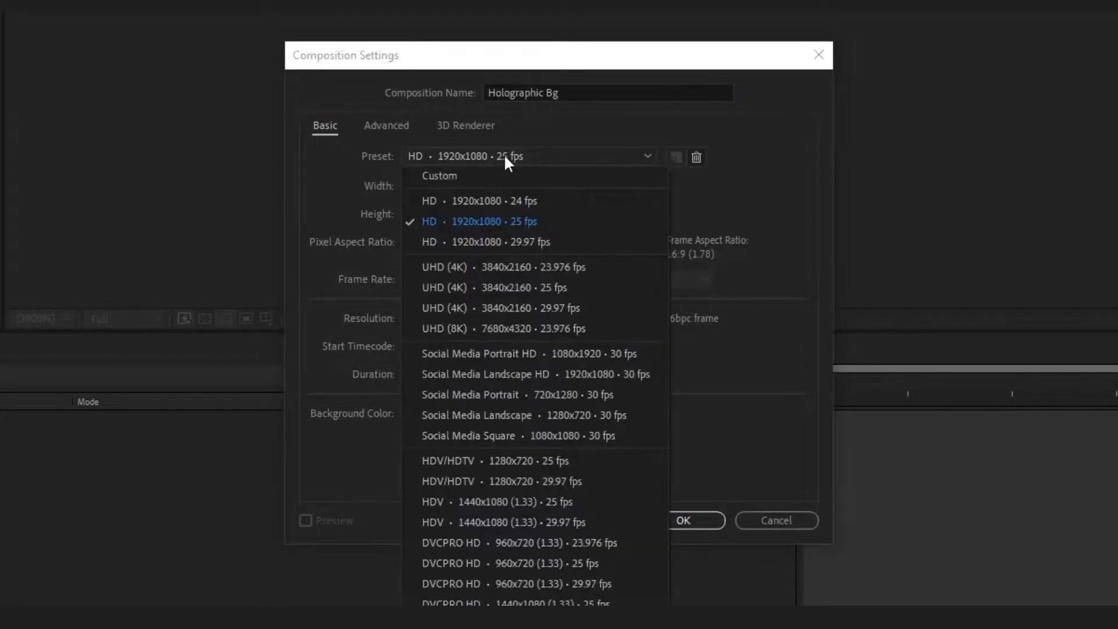
click(455, 175)
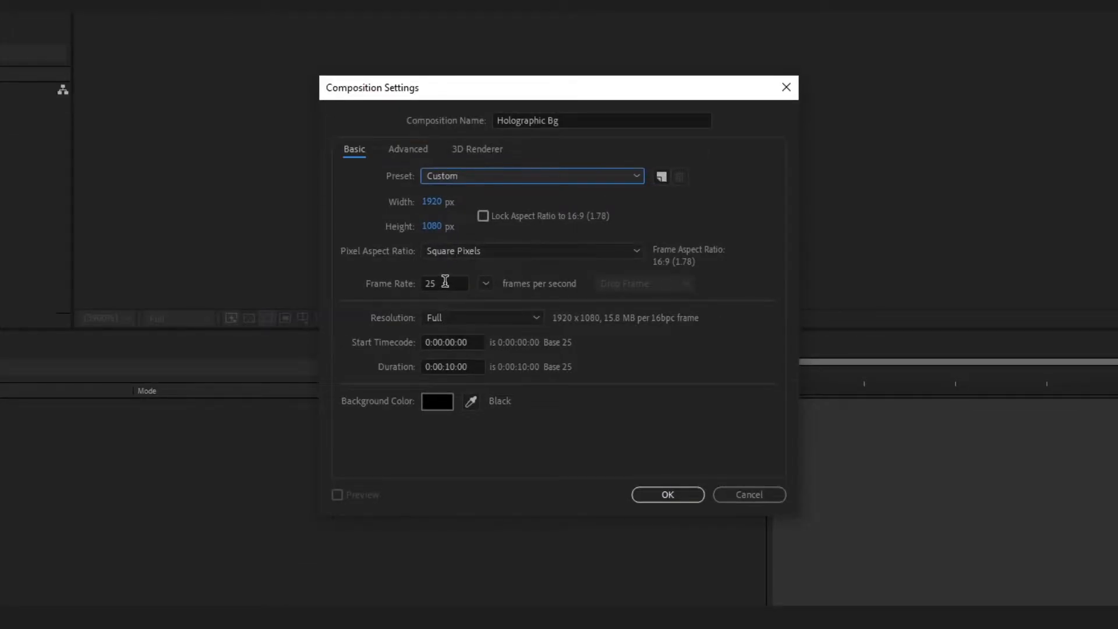
click(449, 366)
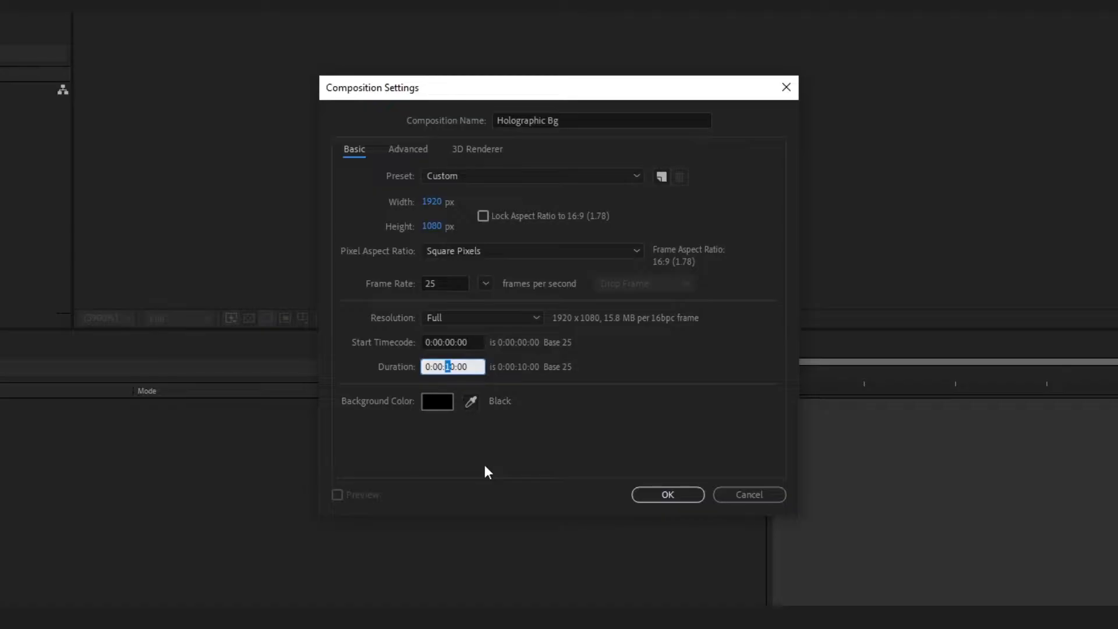
text(2)
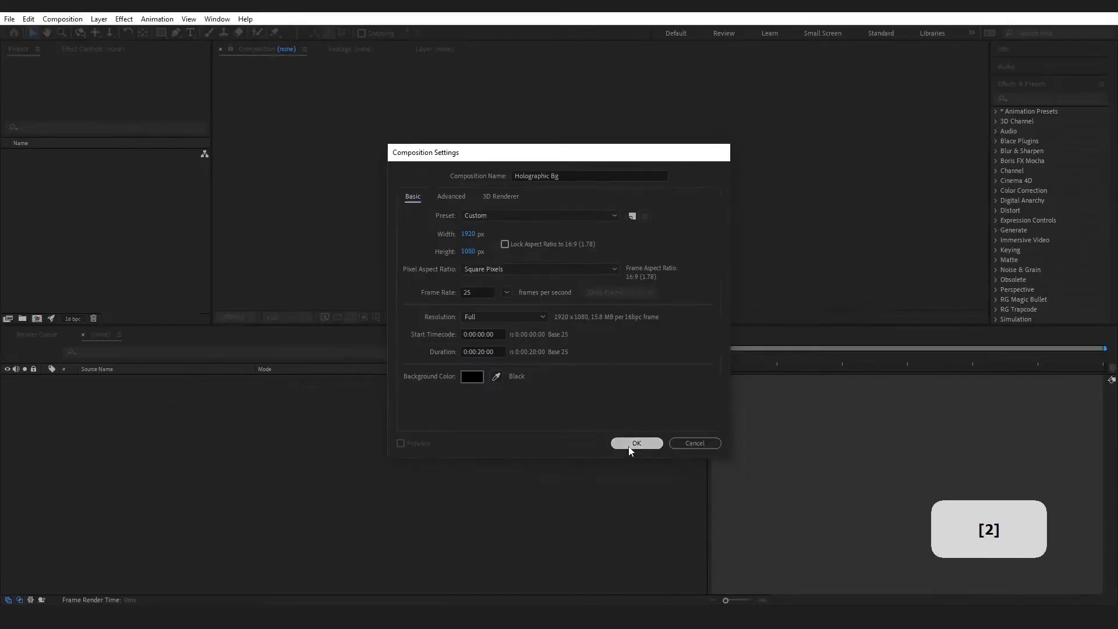
click(667, 495)
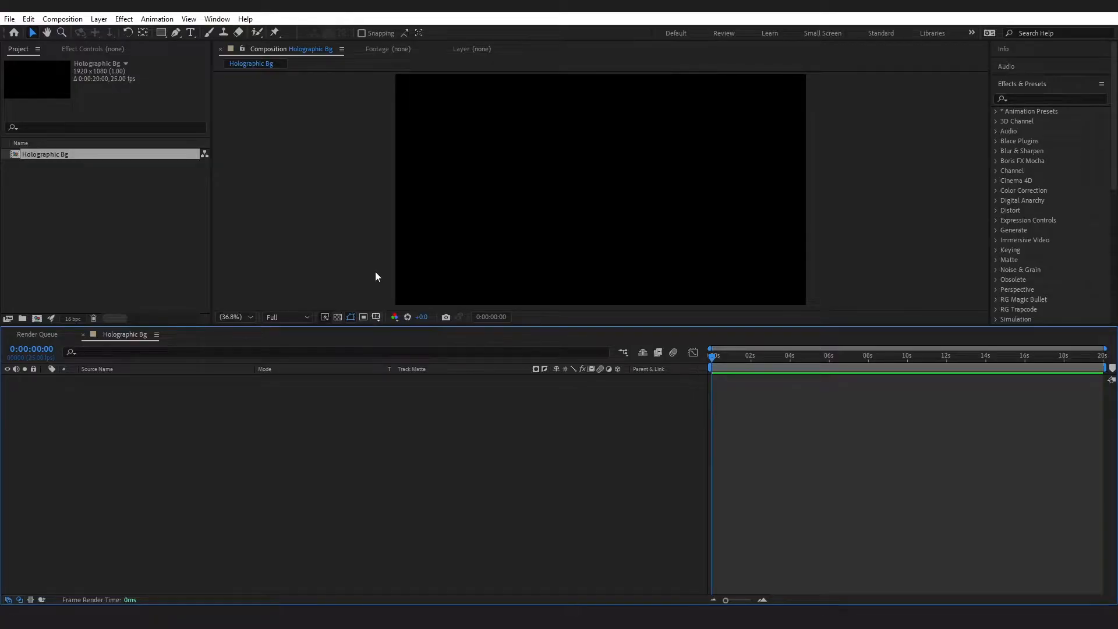
Add a black comp-size solid layer named Fractal Noise to the composition.
click(96, 21)
mouse_move(116, 32)
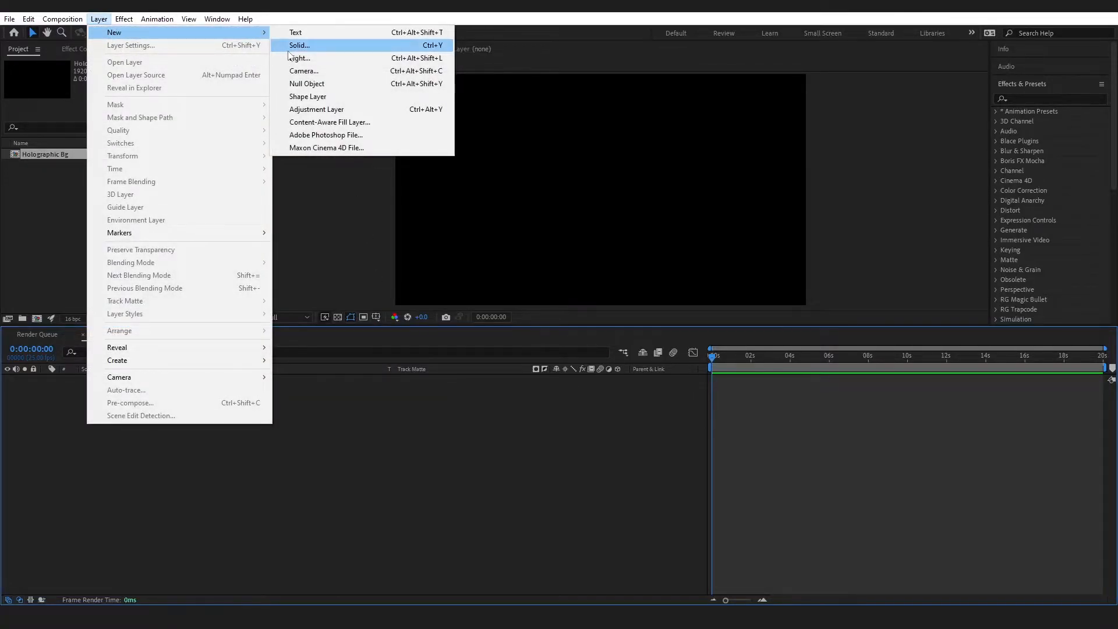
click(294, 44)
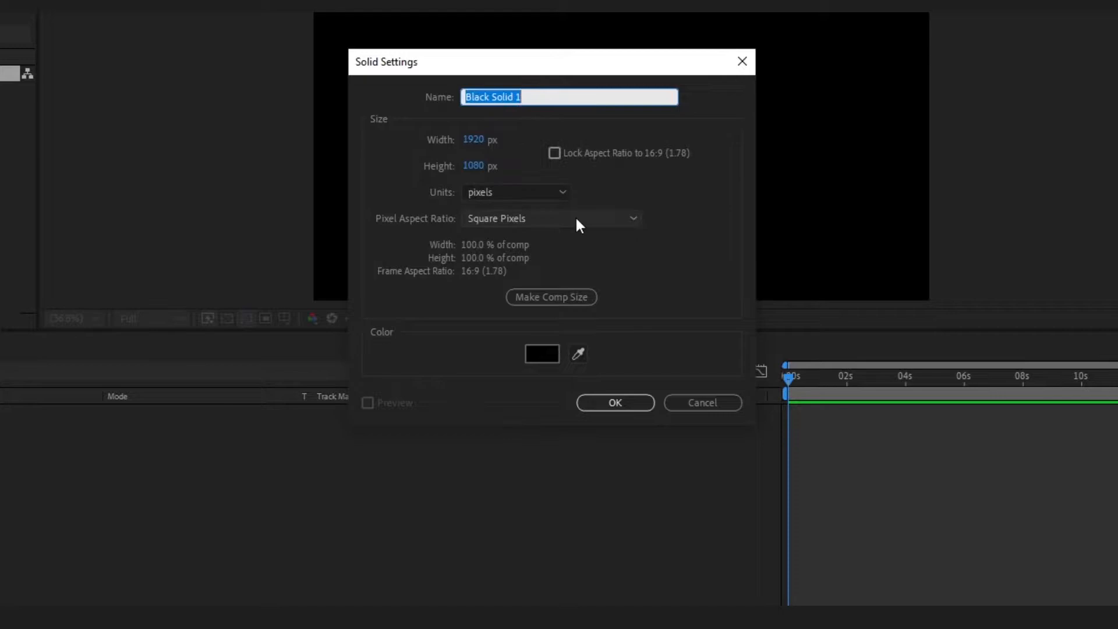
text(Frac)
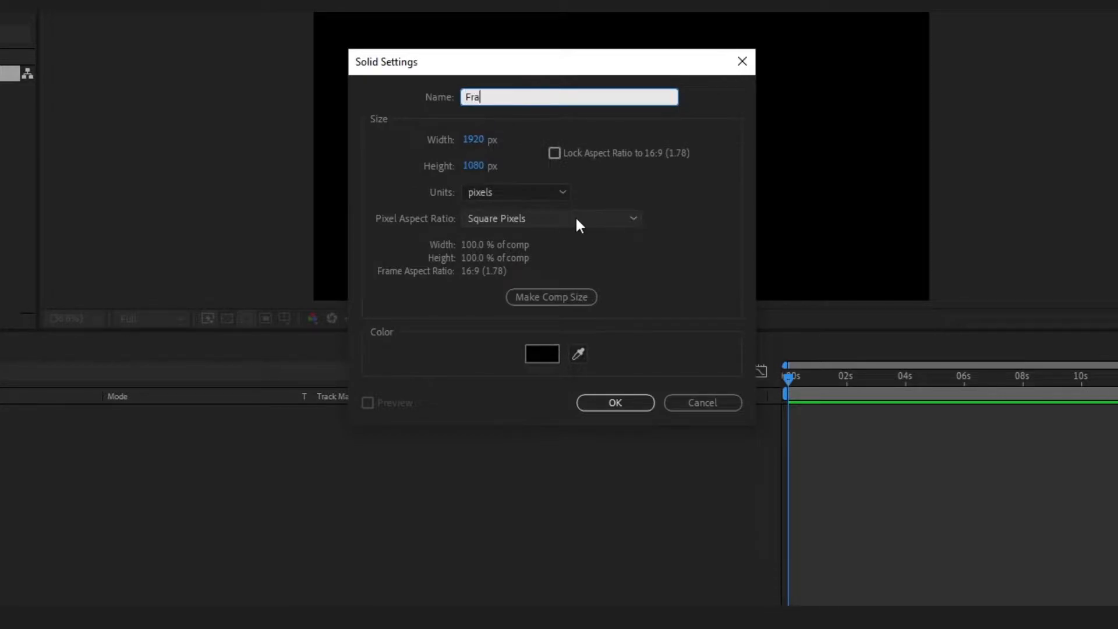
text(tal Noise)
click(606, 401)
key(e)
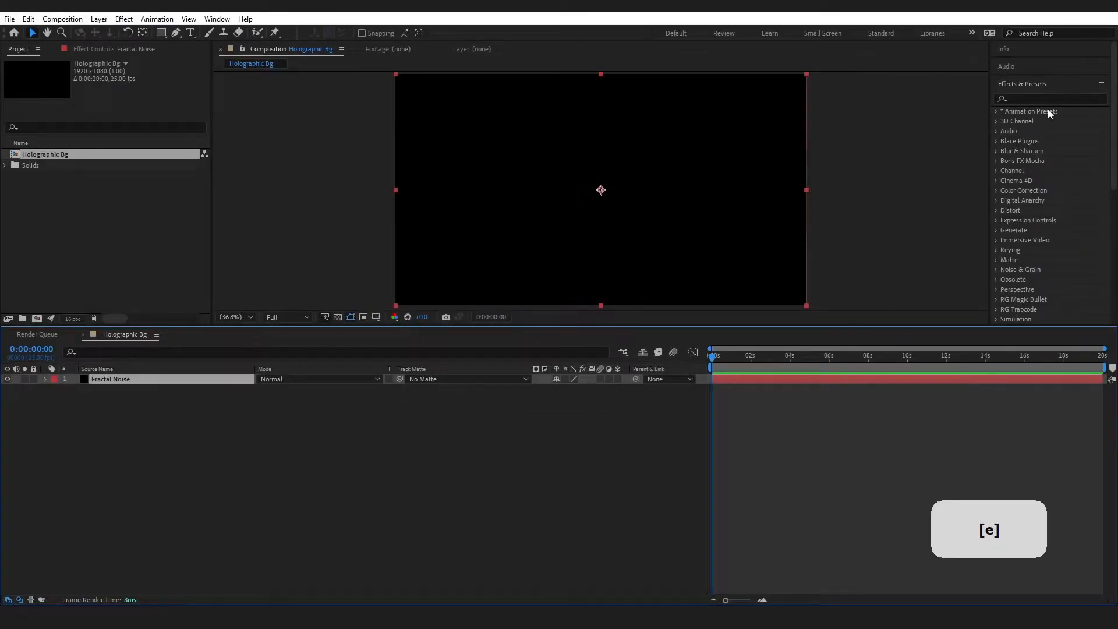
Find the Fractal Noise effect and apply it to the Fractal Noise solid layer.
click(1041, 97)
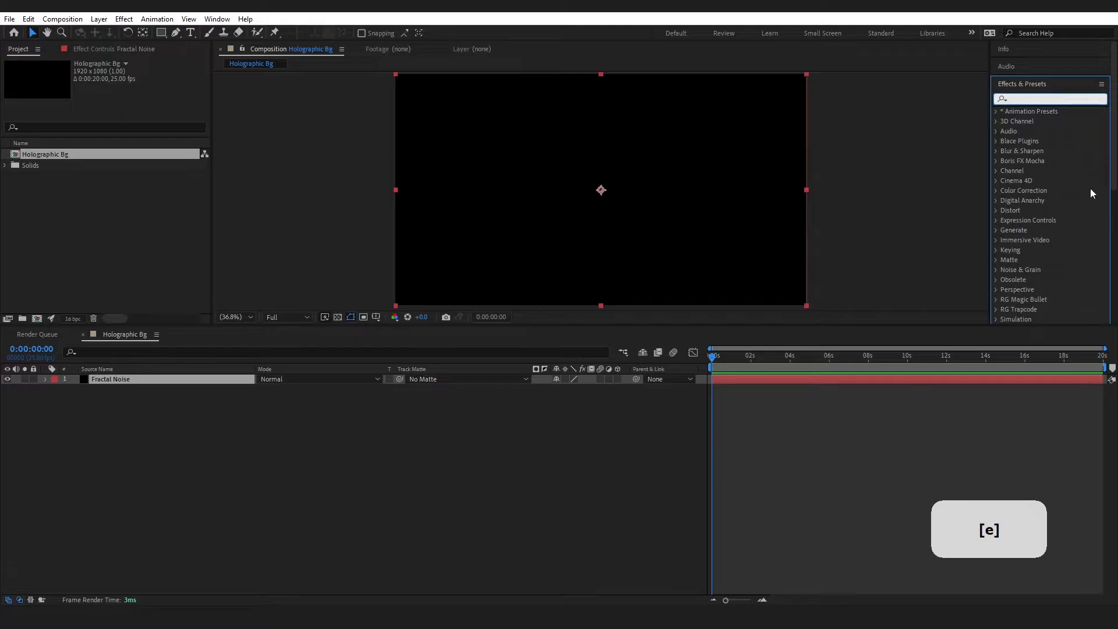
text(fractal)
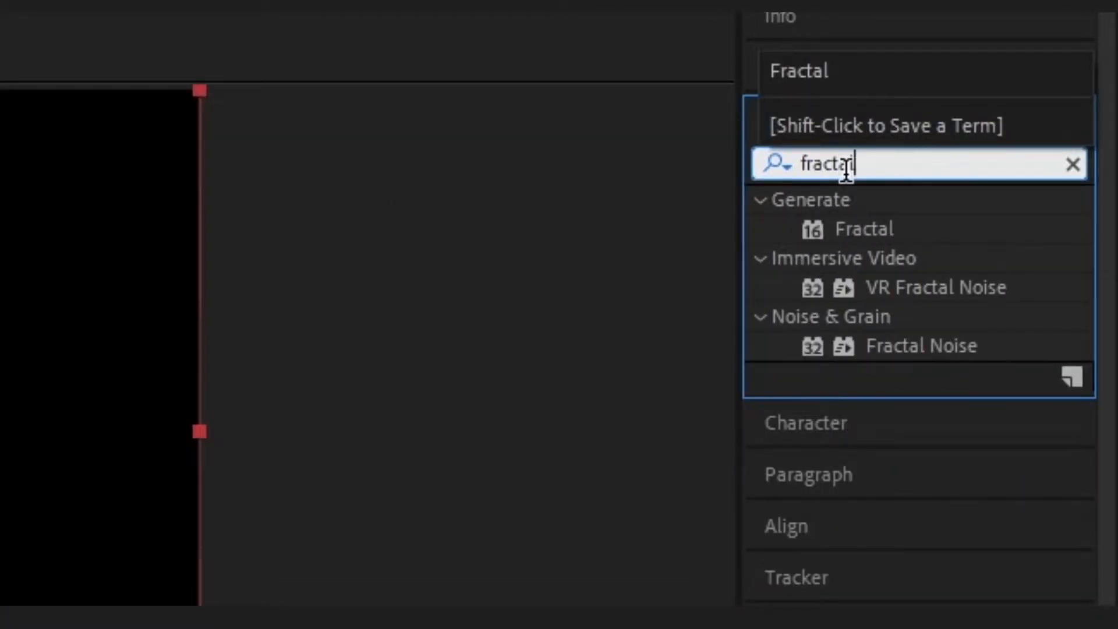
drag(922, 348, 119, 519)
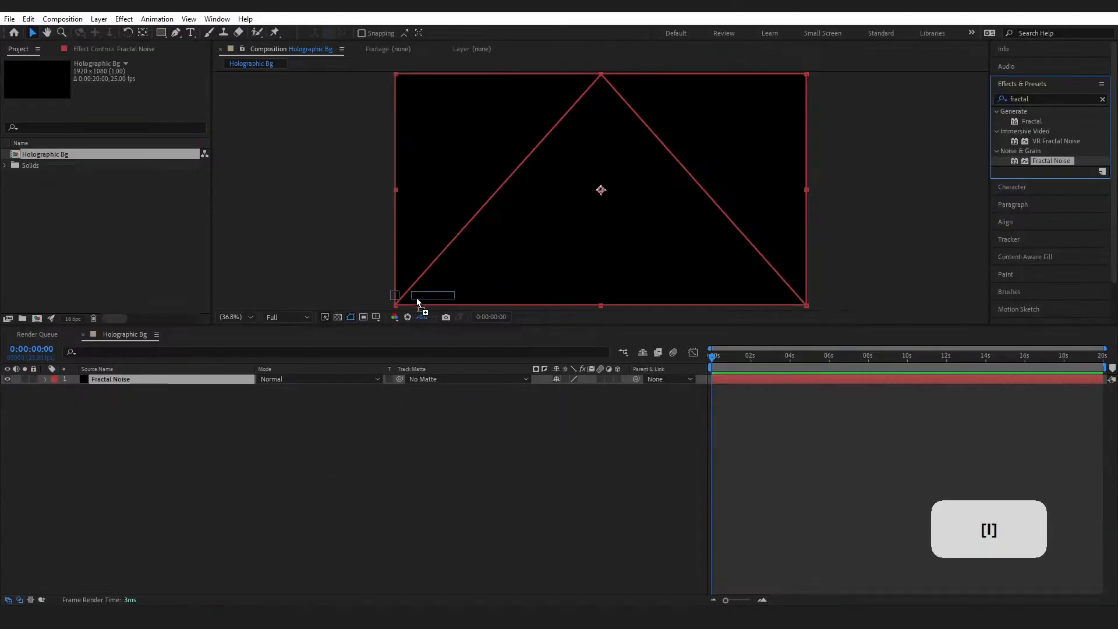
drag(416, 298, 417, 299)
click(152, 379)
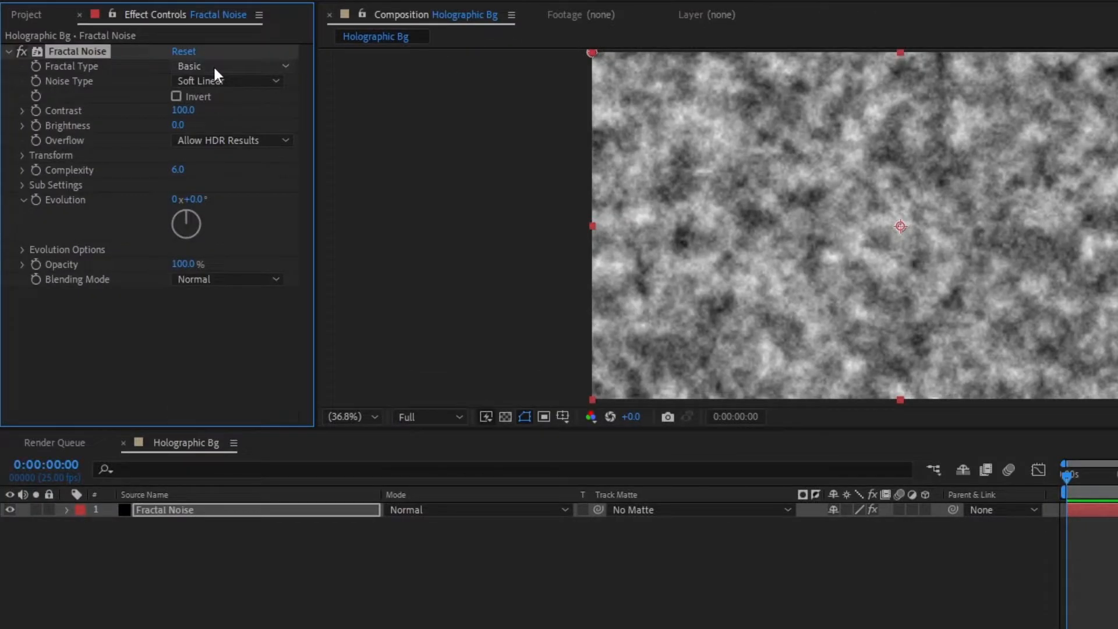
Set the Fractal Noise effect's Fractal Type to Dynamic and its Complexity to 1.
click(213, 65)
click(234, 176)
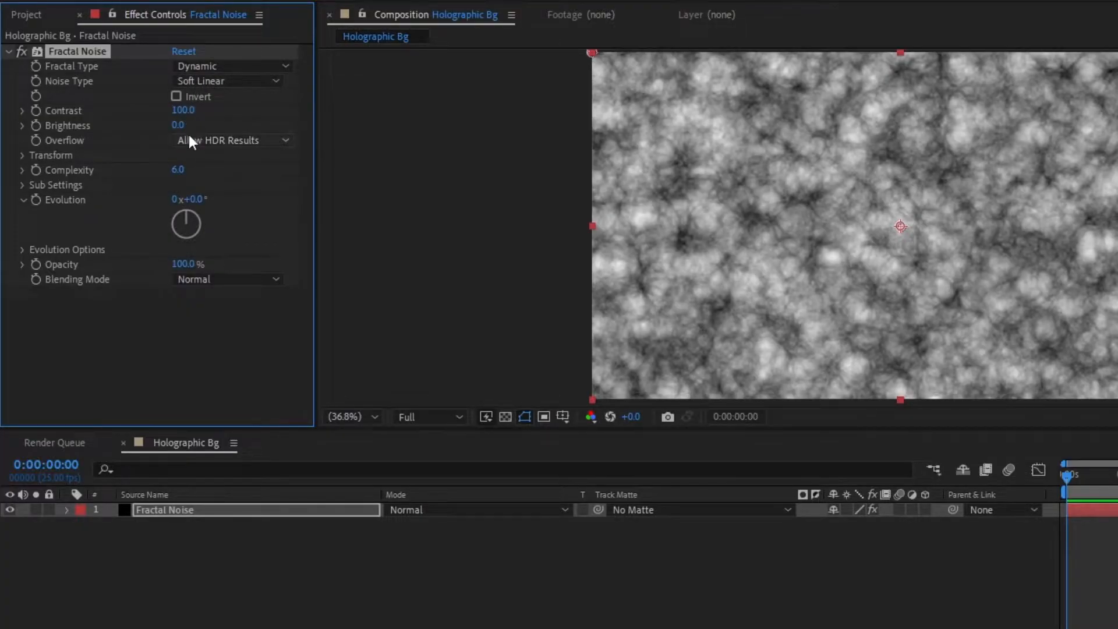
click(178, 169)
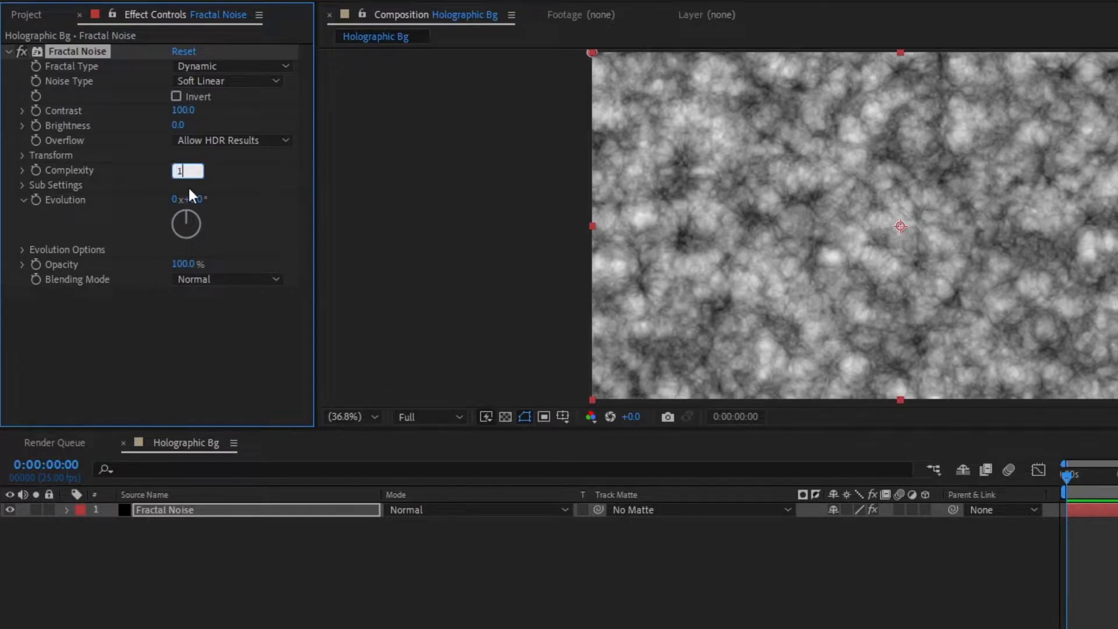
click(200, 340)
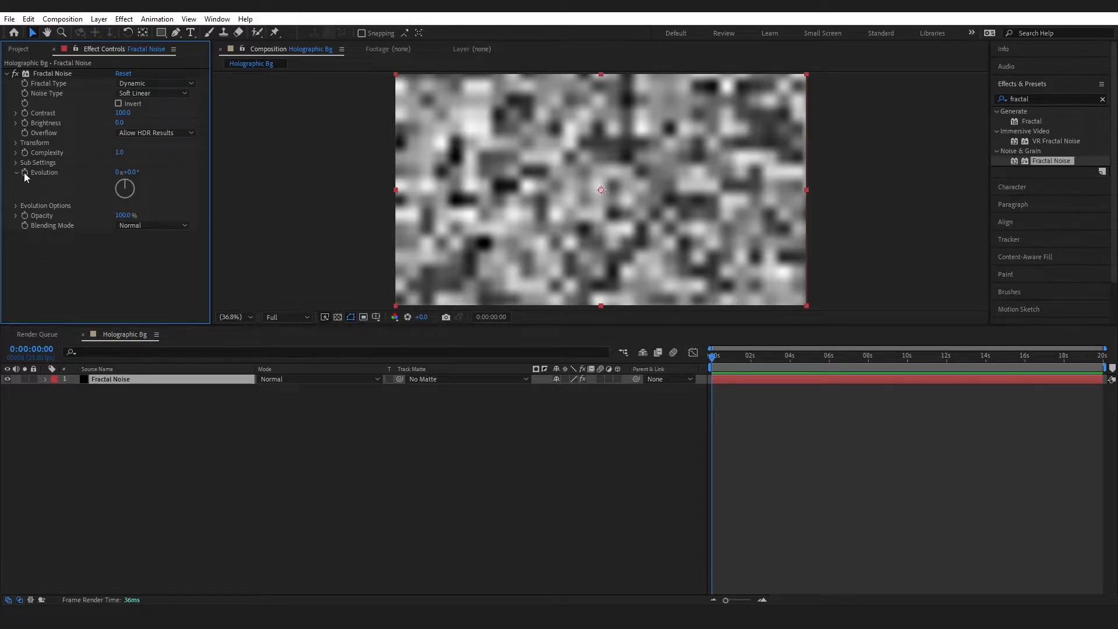
Animate the Fractal Noise effect's Evolution with the expression time*100.
key(alt)
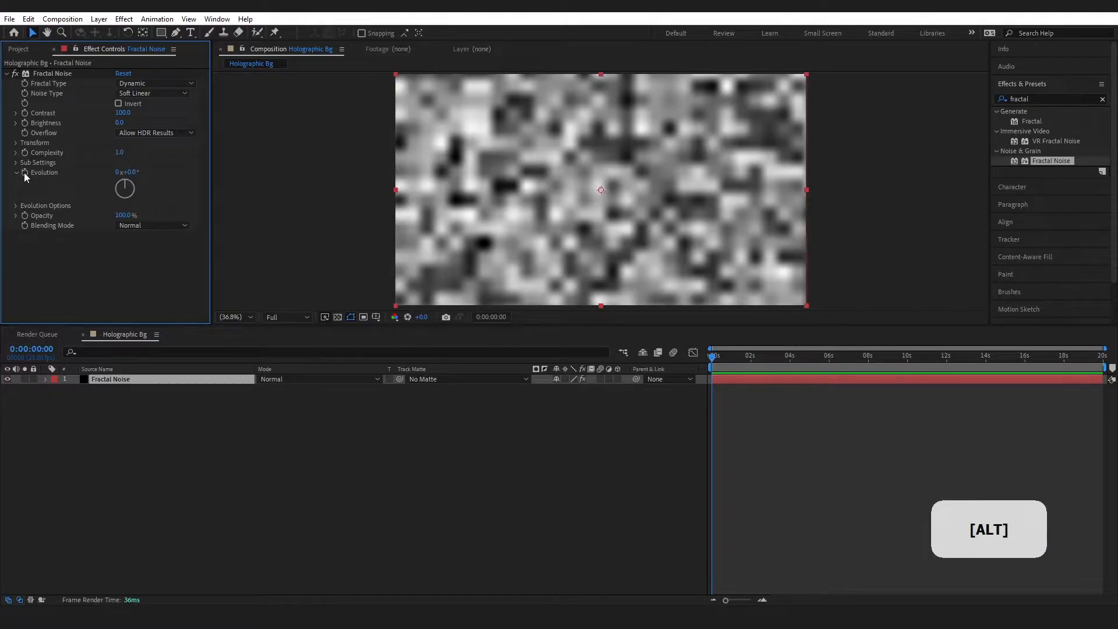
alt+click(25, 173)
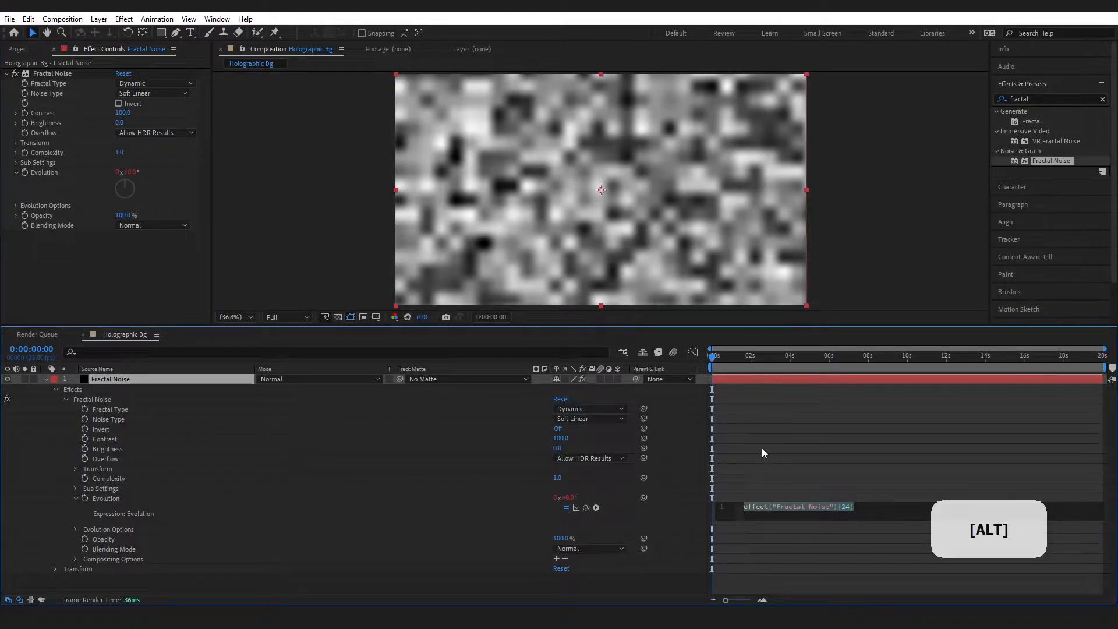
drag(838, 507, 743, 507)
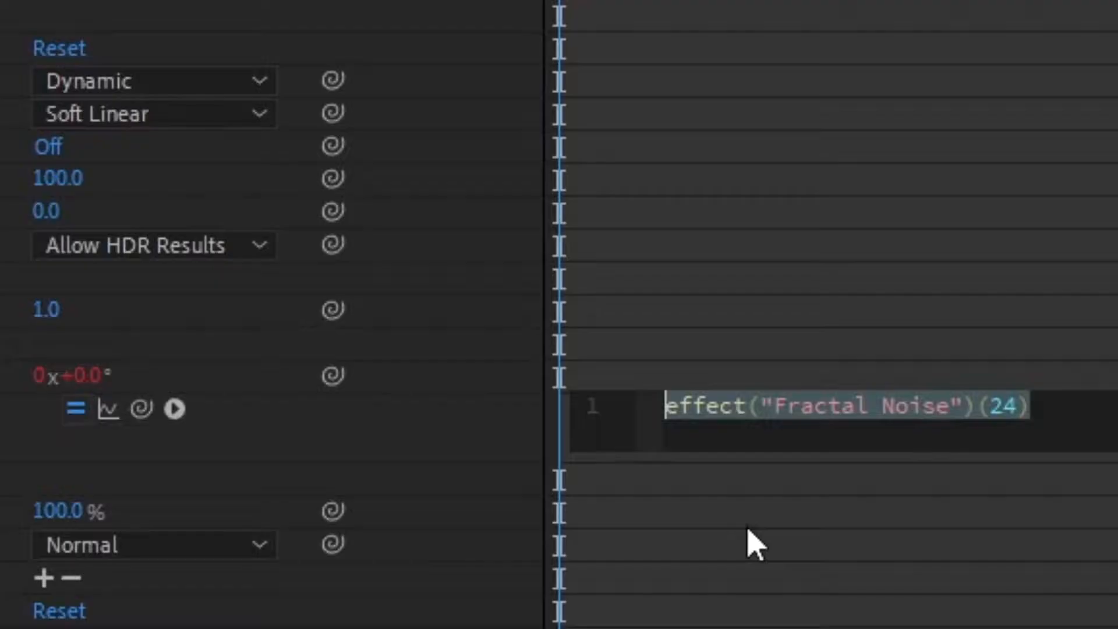
text(time)
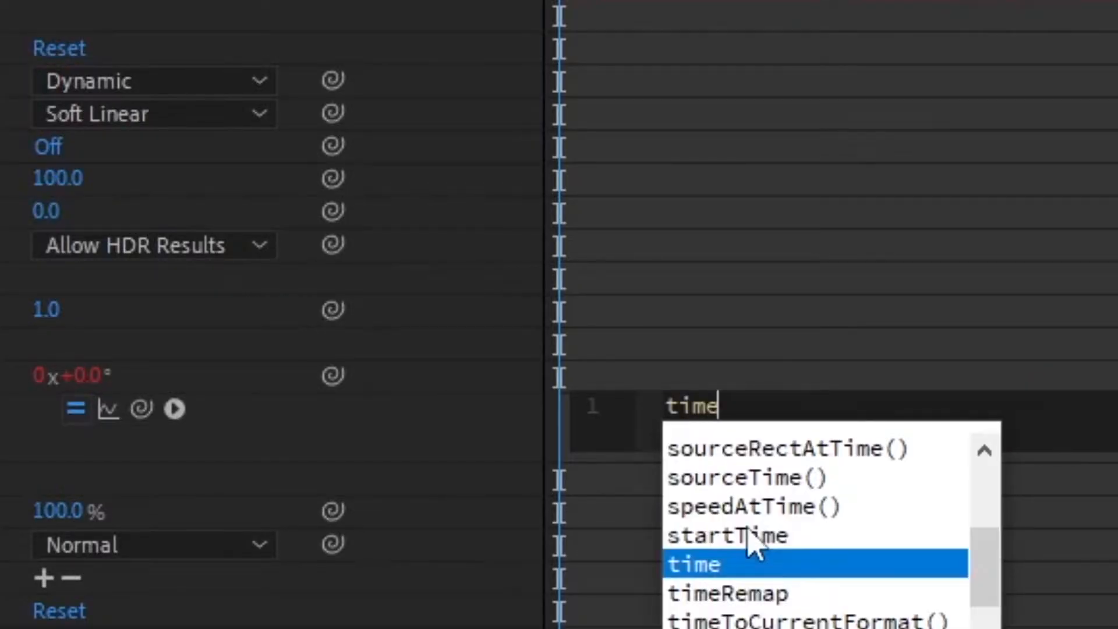
text(*)
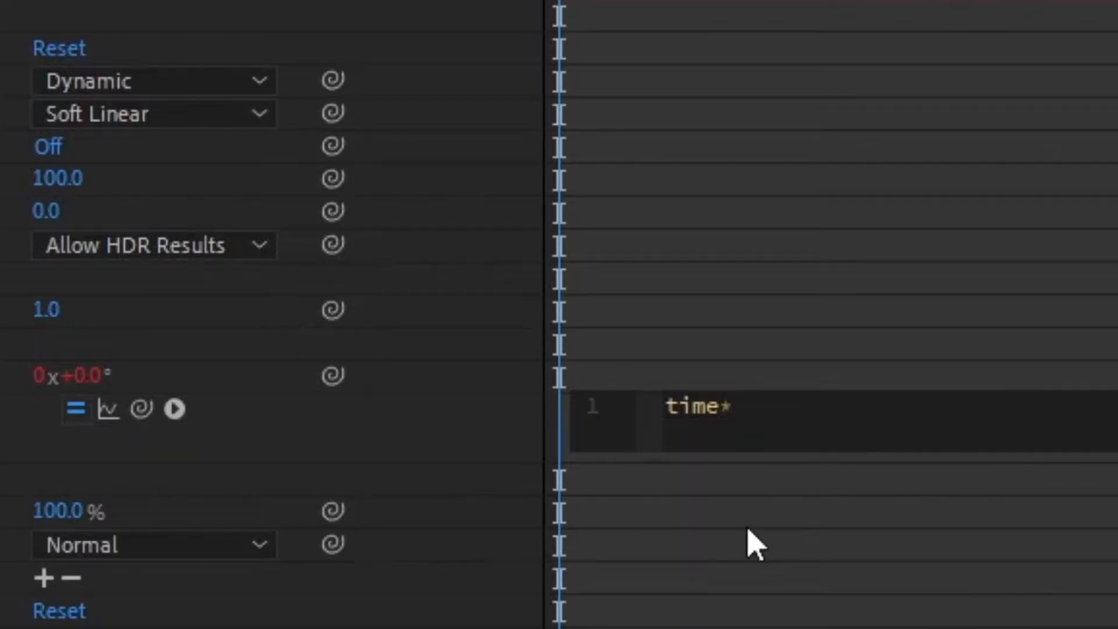
text(100)
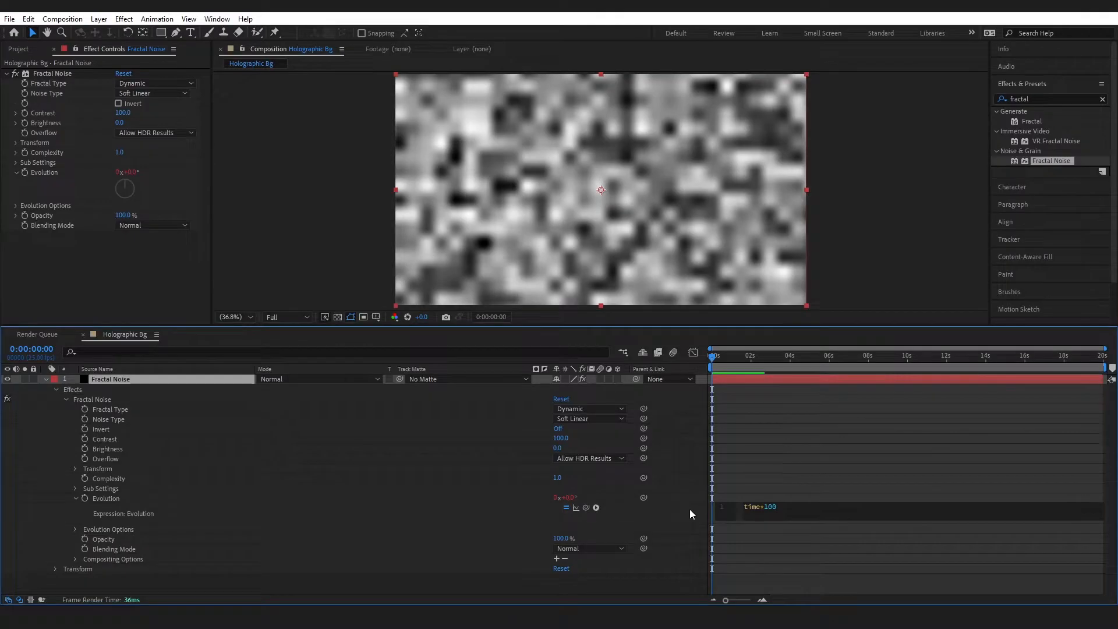
click(487, 417)
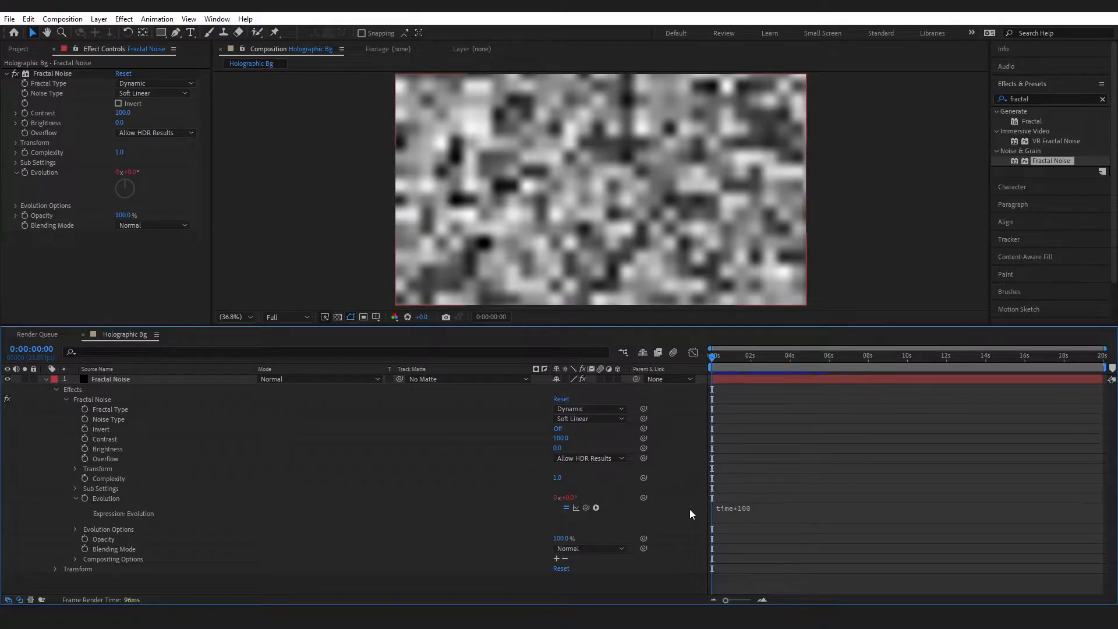
Preview the evolving noise animation from the start of the timeline and scrub through its first frames.
drag(714, 355, 712, 357)
key(space)
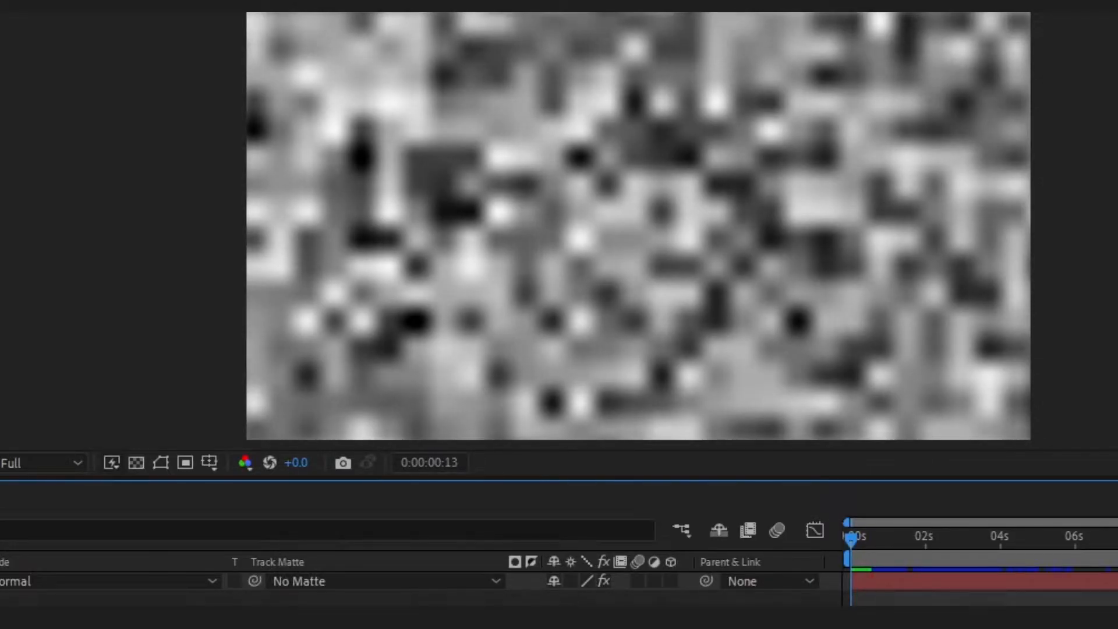
key(space)
drag(854, 538, 861, 540)
Pre-compose the Fractal Noise layer as Fractal Noise, moving all attributes into the new composition and adjusting its duration to the layer's time span.
click(129, 379)
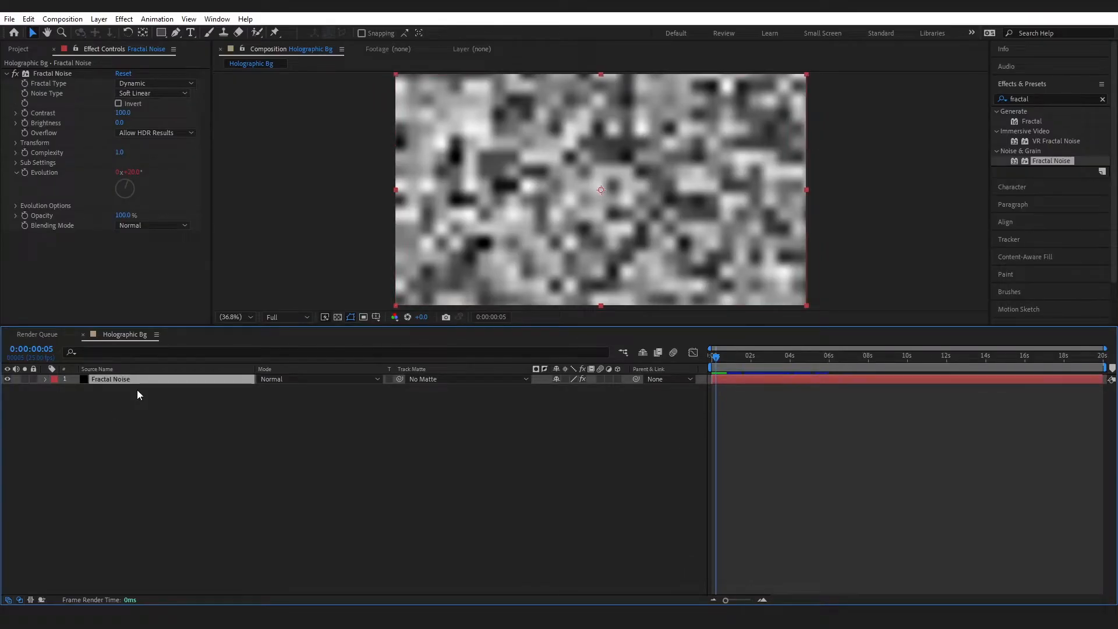
right_click(126, 380)
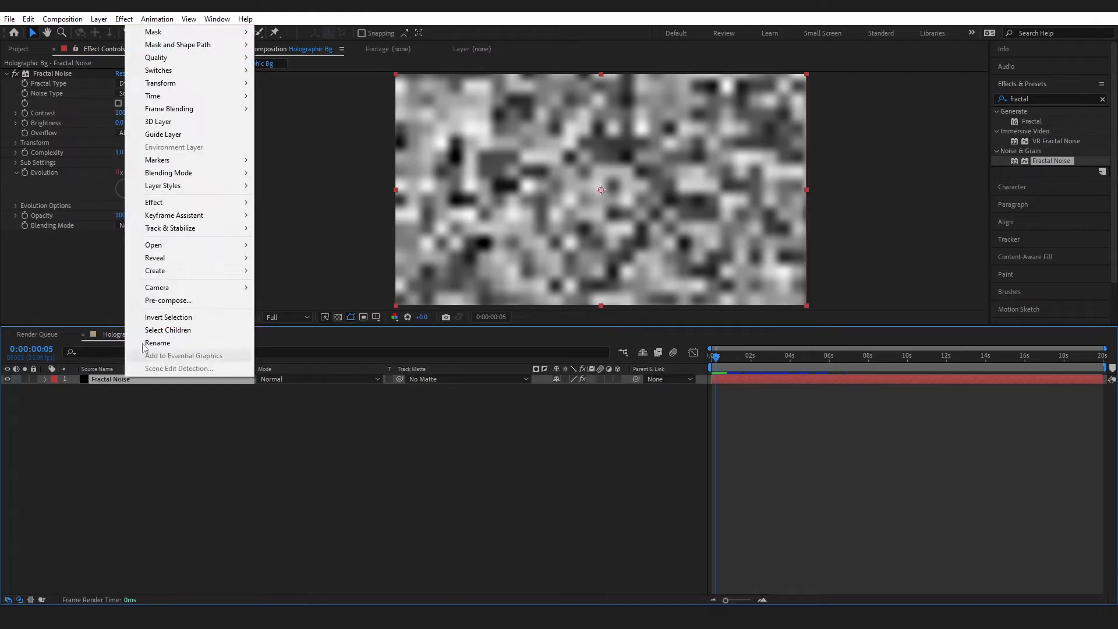
click(161, 302)
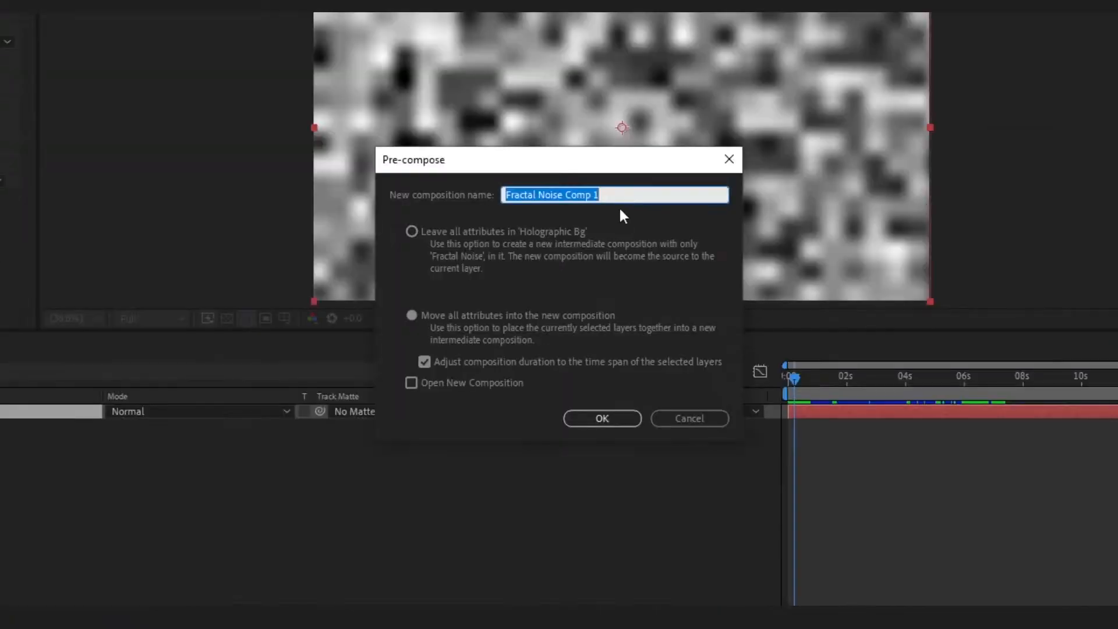
click(602, 231)
drag(624, 190, 562, 189)
key(BackSpace)
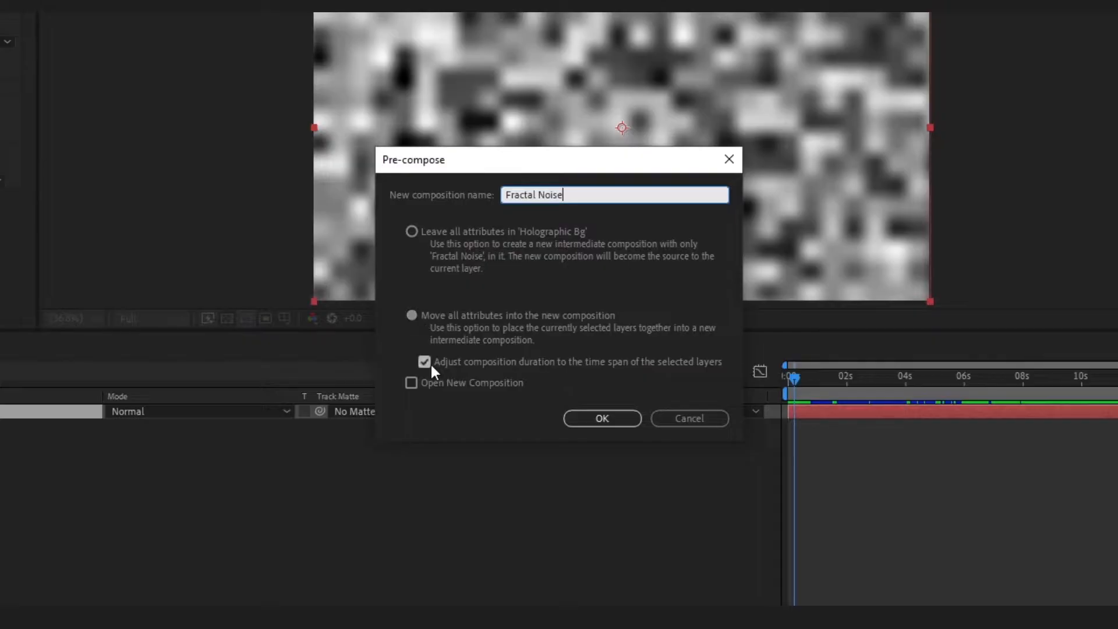
click(602, 419)
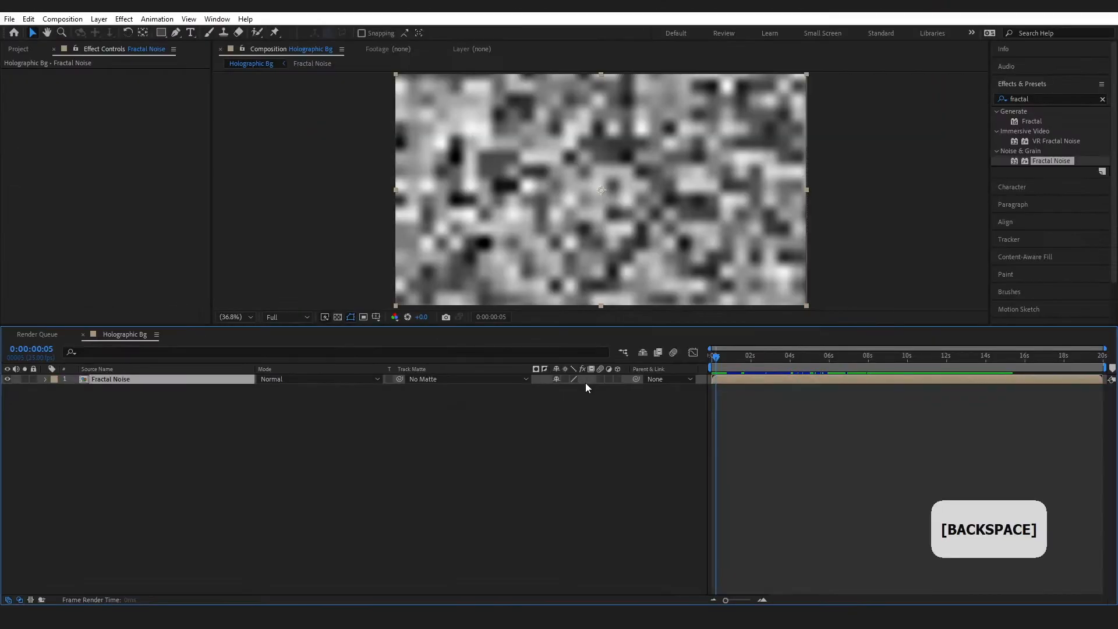
Find the Liquify effect, apply it to the pre-composed Fractal Noise layer and expand its Warp Tool Options.
click(1102, 99)
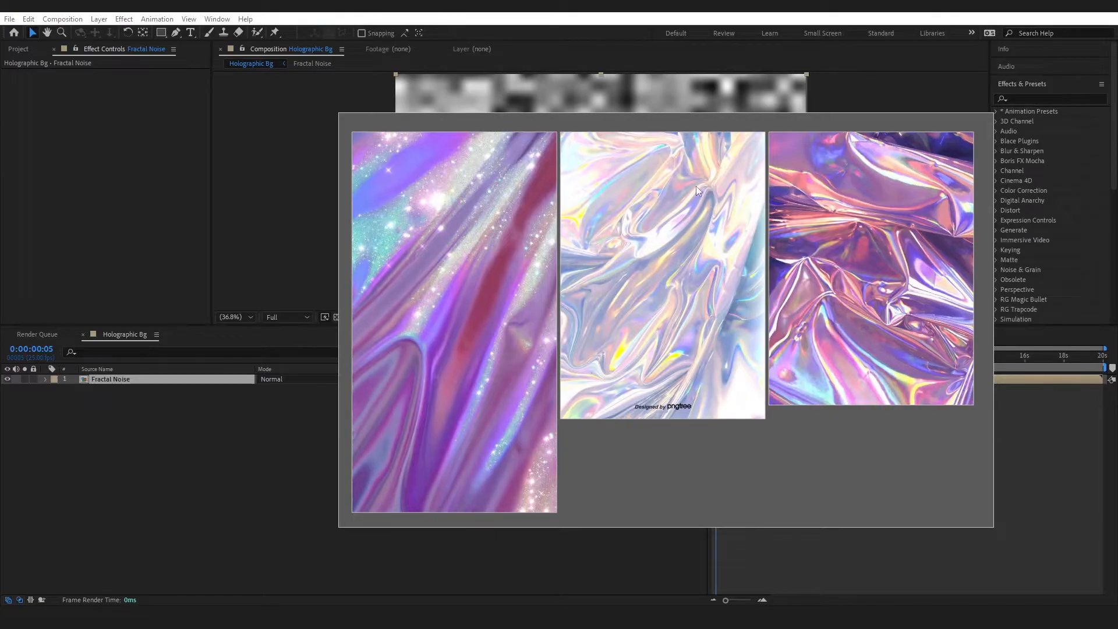
drag(678, 119, 1006, 133)
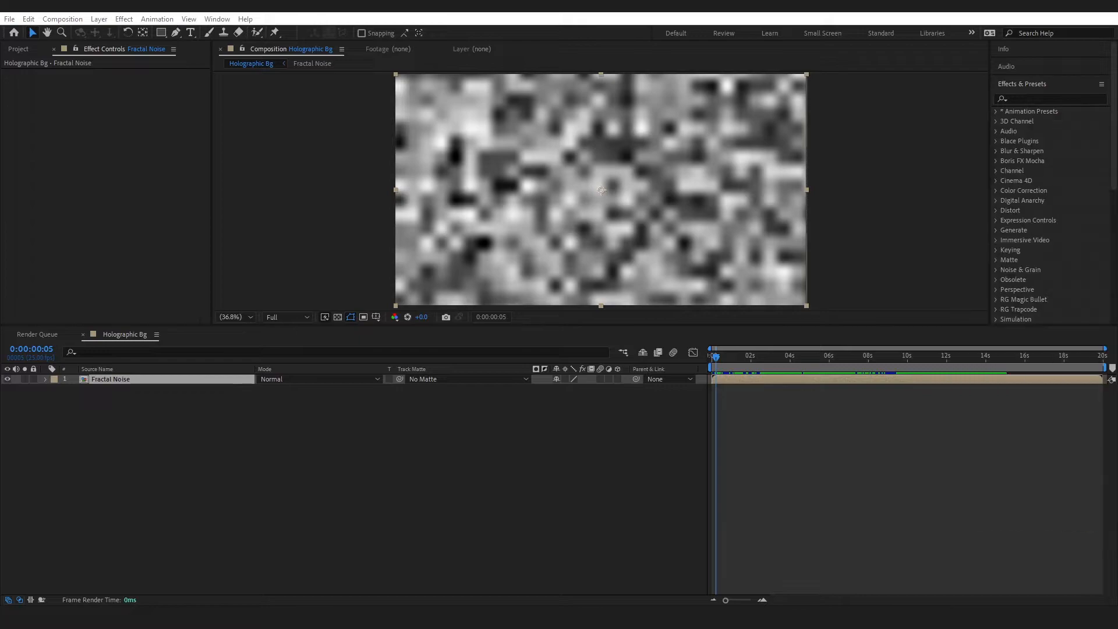
click(1039, 99)
text(l)
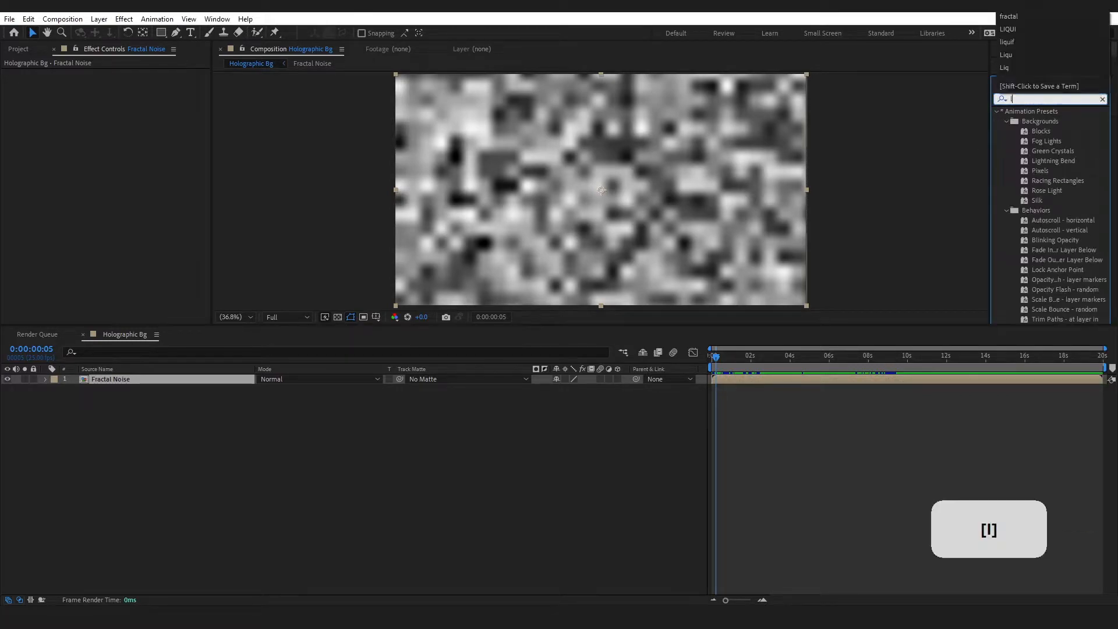
text(iquify)
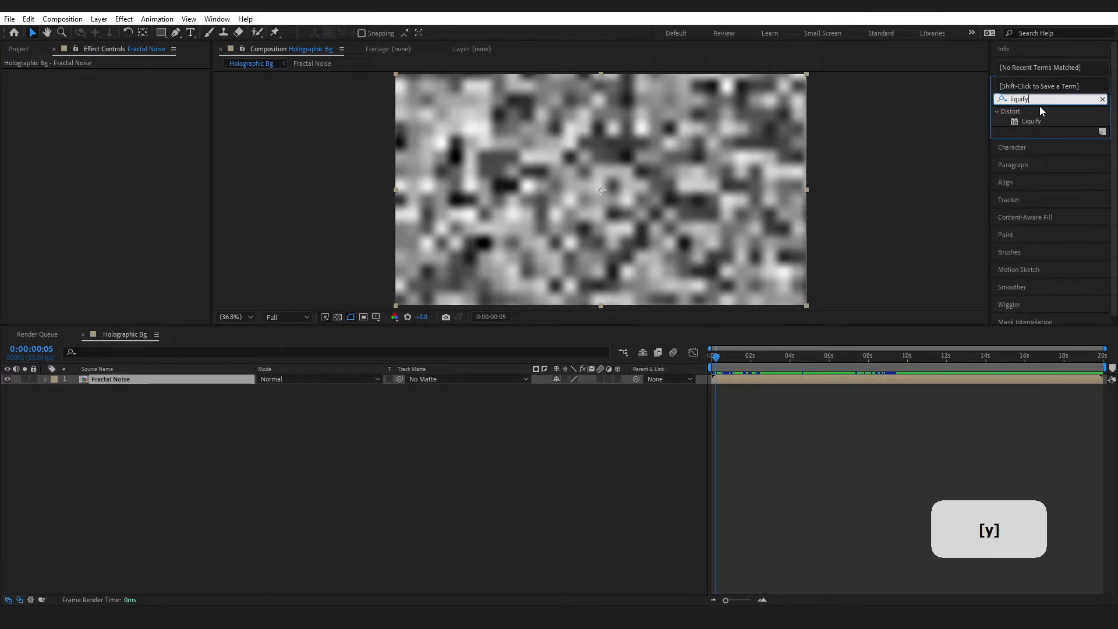
mouse_move(1041, 120)
mouse_down()
mouse_move(524, 350)
mouse_move(95, 399)
mouse_move(129, 381)
mouse_up()
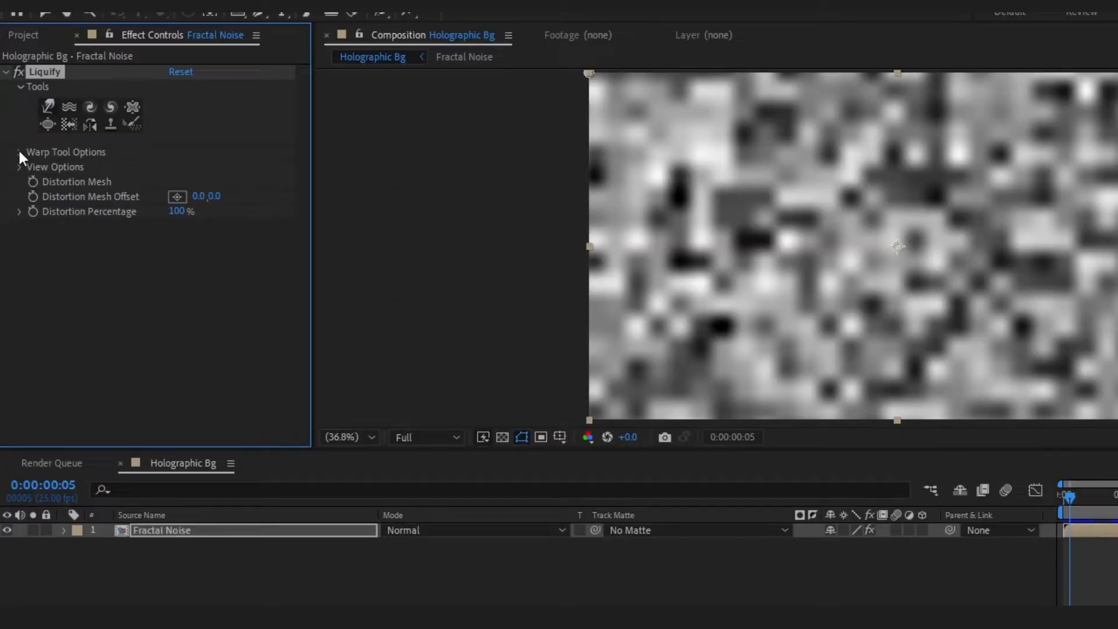
click(17, 127)
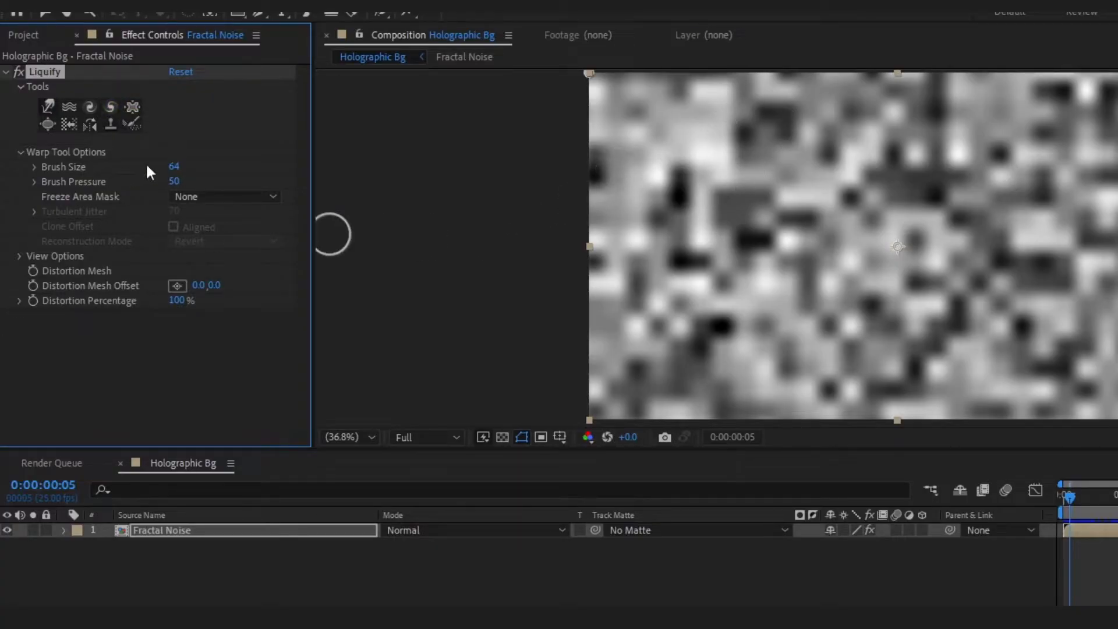
Set the Liquify brush size to 194 and pressure to 68, and warp the noise in sweeping Warp tool strokes across the frame.
drag(173, 182, 312, 187)
drag(174, 168, 282, 163)
click(49, 106)
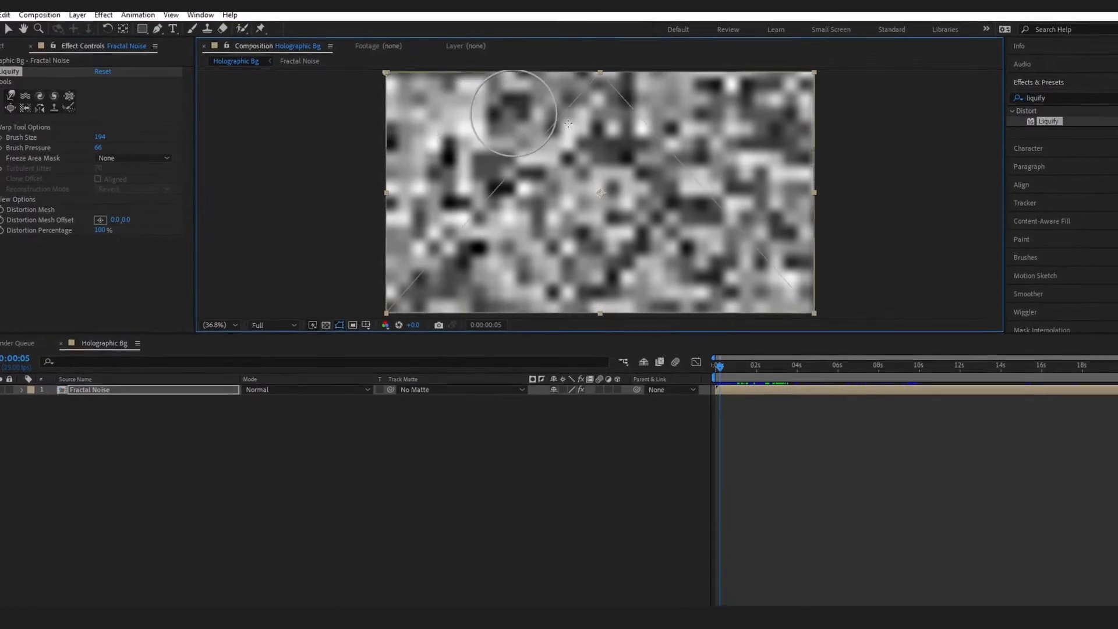
mouse_move(646, 226)
mouse_down()
mouse_move(764, 226)
mouse_move(744, 222)
mouse_move(708, 101)
mouse_up()
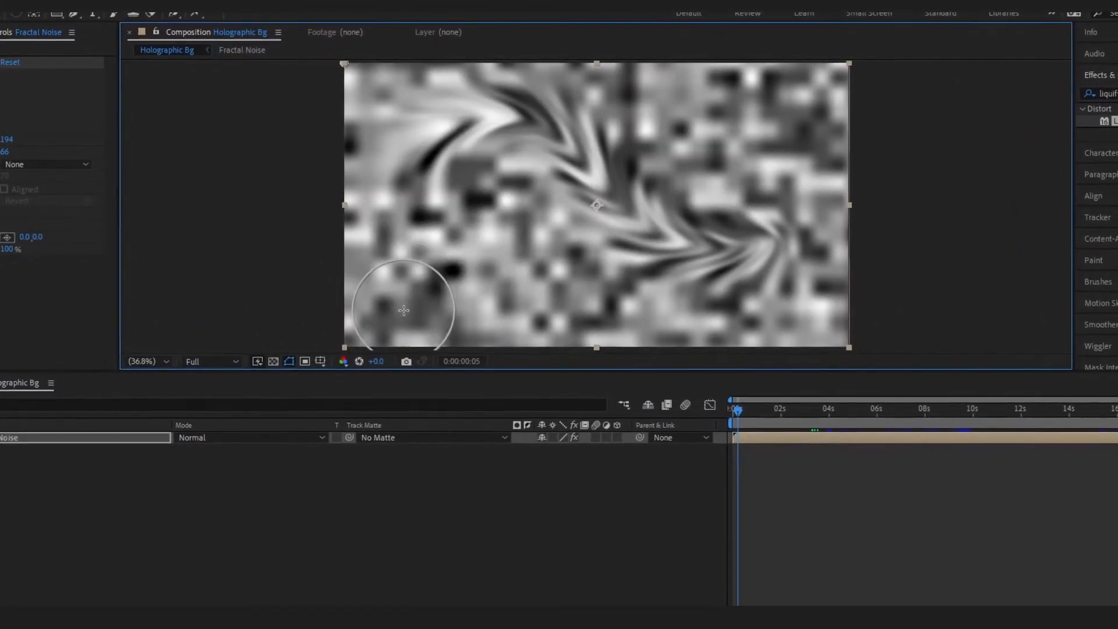
mouse_move(487, 219)
mouse_down()
mouse_move(505, 201)
mouse_move(634, 240)
mouse_move(741, 141)
mouse_move(730, 109)
mouse_up()
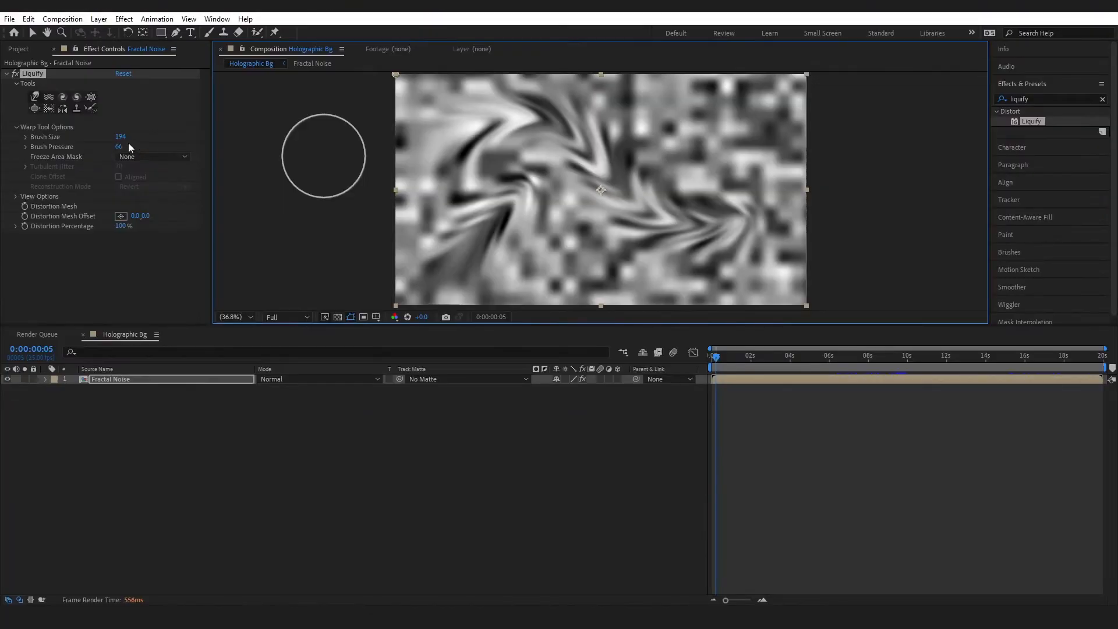
Distort parts of the noise with Liquify's Twirl tool, try the Pucker tool and undo the last strokes.
click(63, 97)
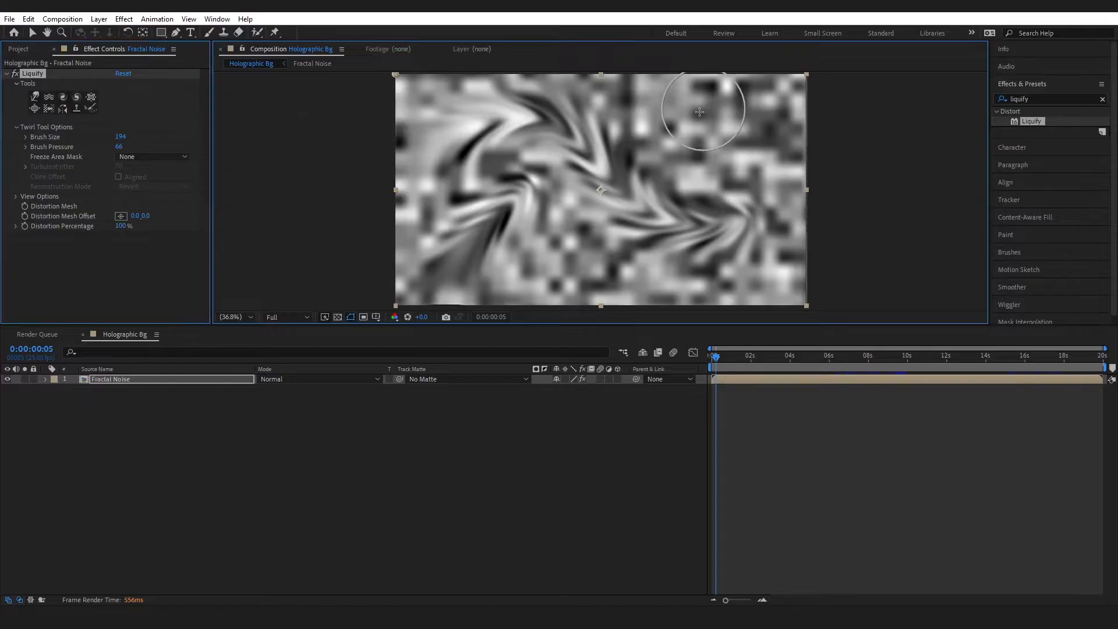
mouse_move(749, 113)
mouse_down()
mouse_move(749, 224)
mouse_move(629, 256)
mouse_move(462, 146)
mouse_up()
key(ctrl+z)
key(ctrl+z)
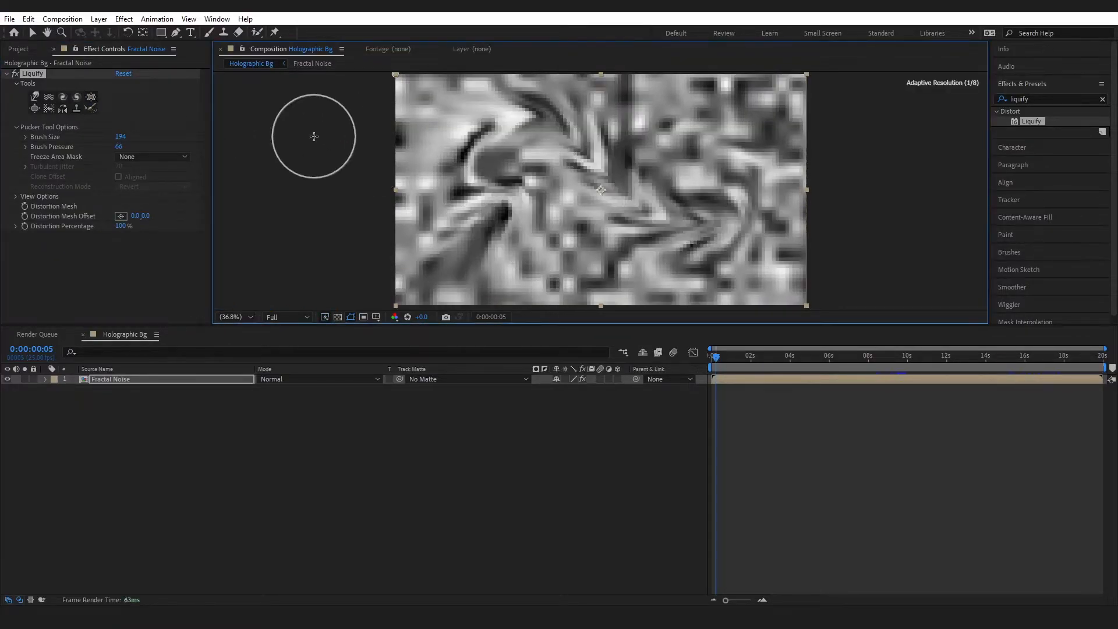
Warp the remaining blocky areas around the centre, corners and edges of the noise with the Liquify Warp tool.
drag(573, 271, 616, 229)
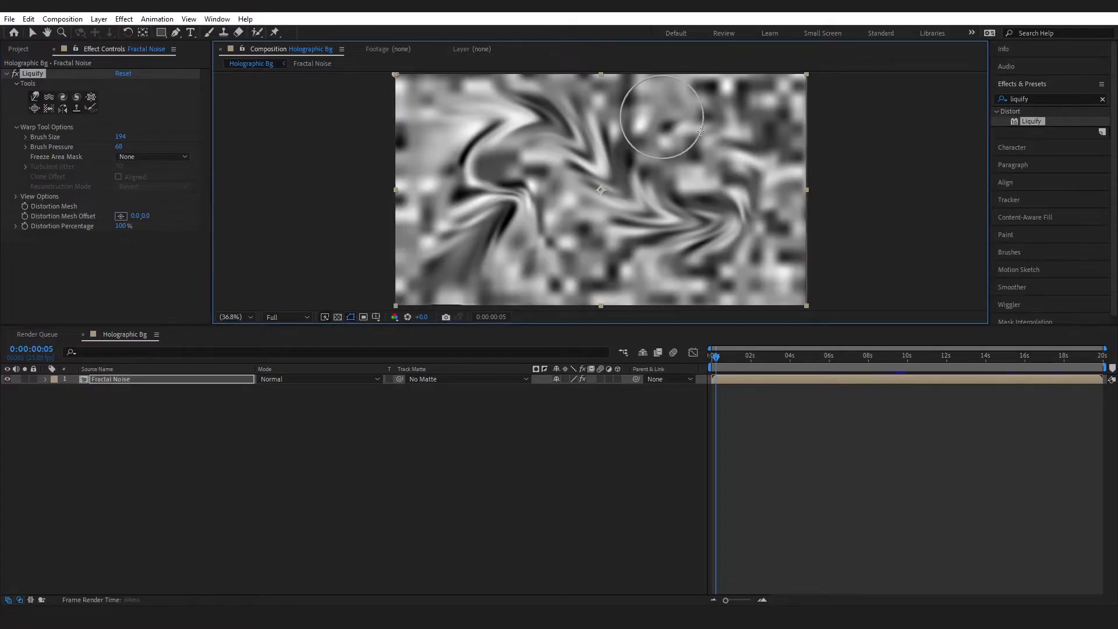
drag(706, 105, 751, 227)
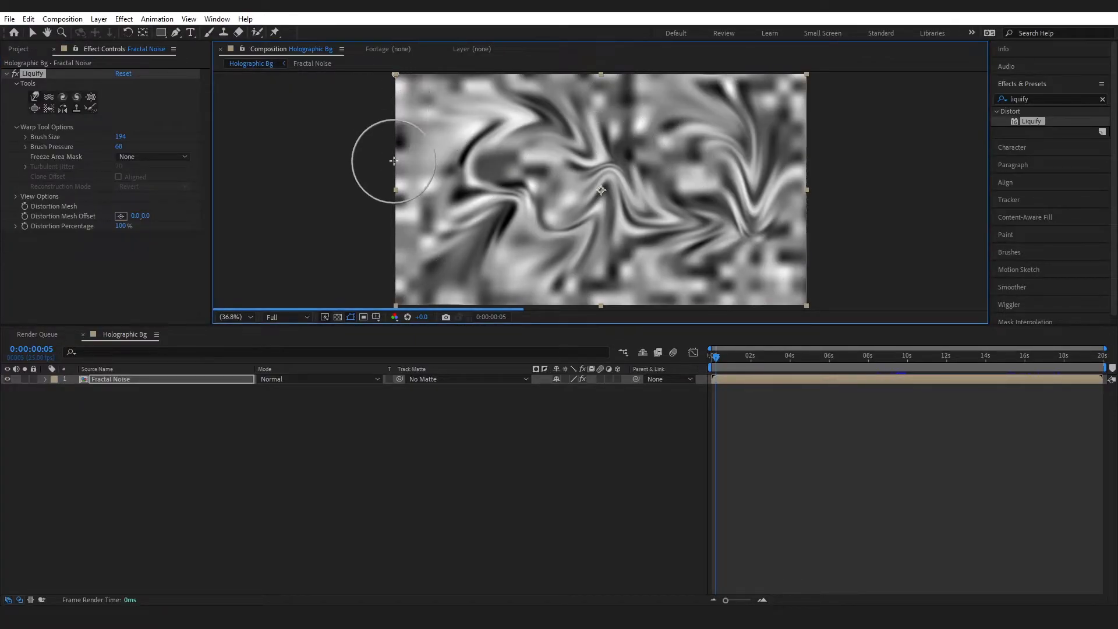
drag(454, 288, 582, 268)
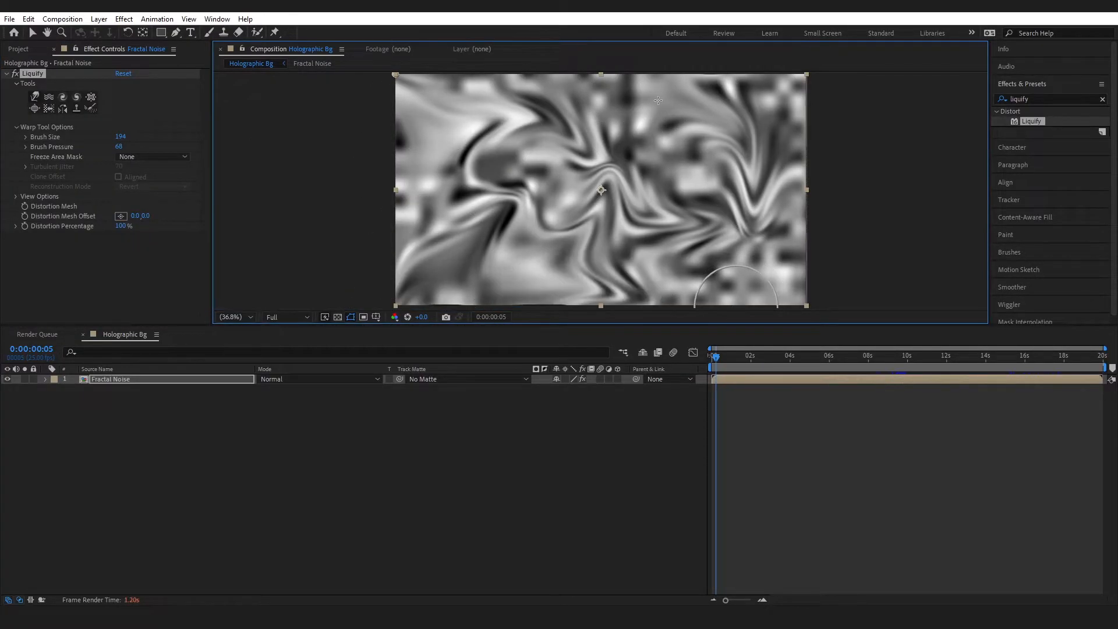
mouse_move(524, 99)
mouse_down()
mouse_move(424, 112)
mouse_move(420, 152)
mouse_up()
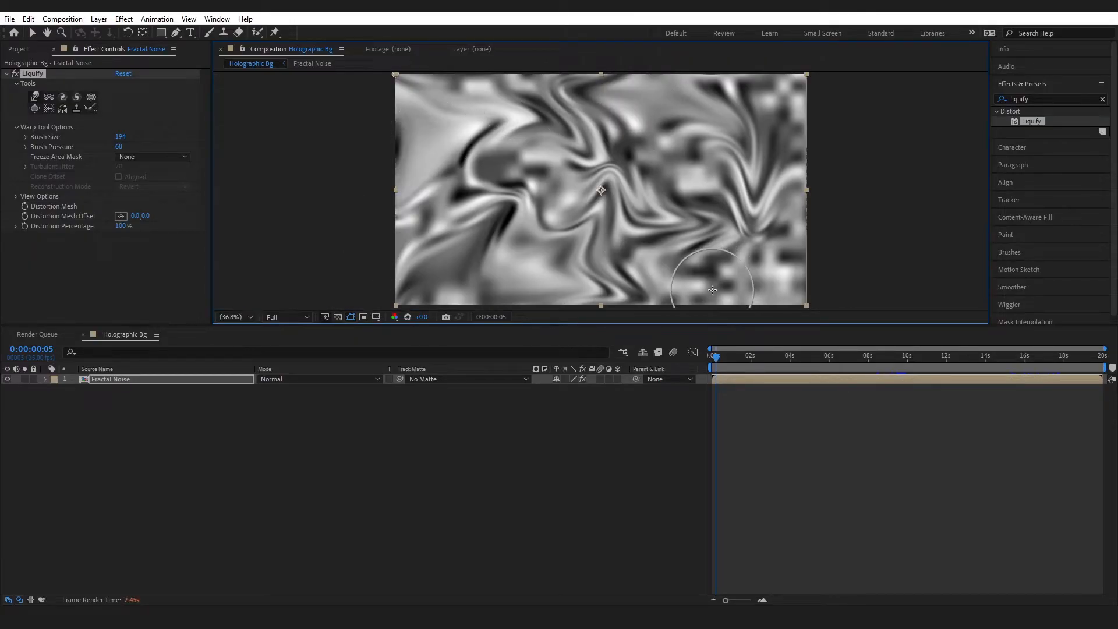
drag(807, 305, 727, 274)
Twirl the dark fold in the upper-left area of the noise with the Twirl tool, undoing and repeating the stroke.
click(63, 97)
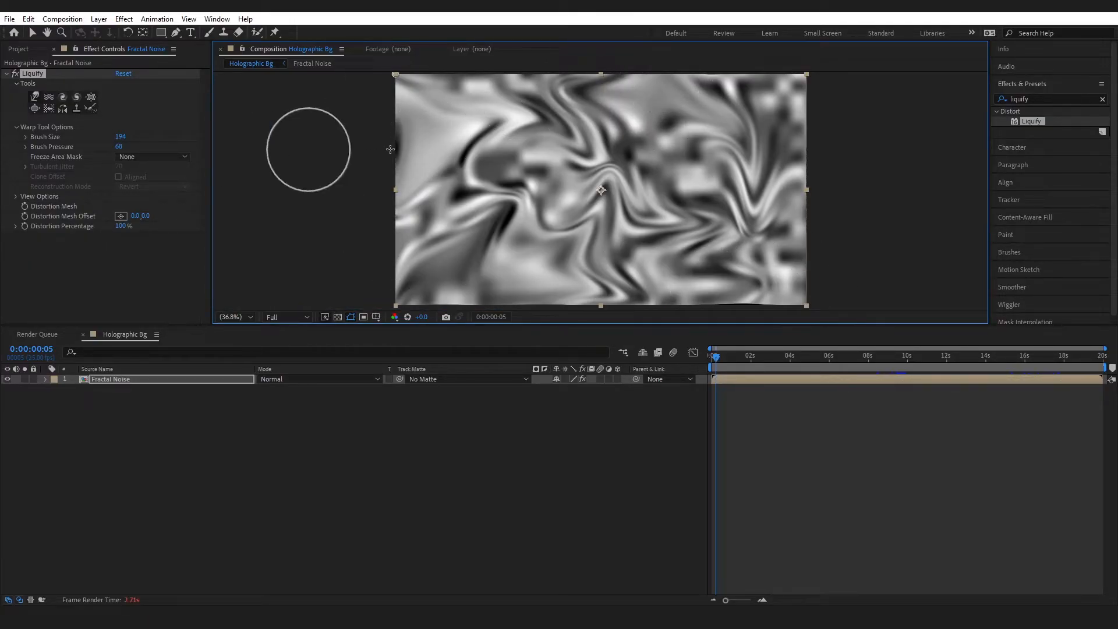
mouse_move(447, 131)
mouse_down()
mouse_move(434, 104)
mouse_move(491, 160)
mouse_up()
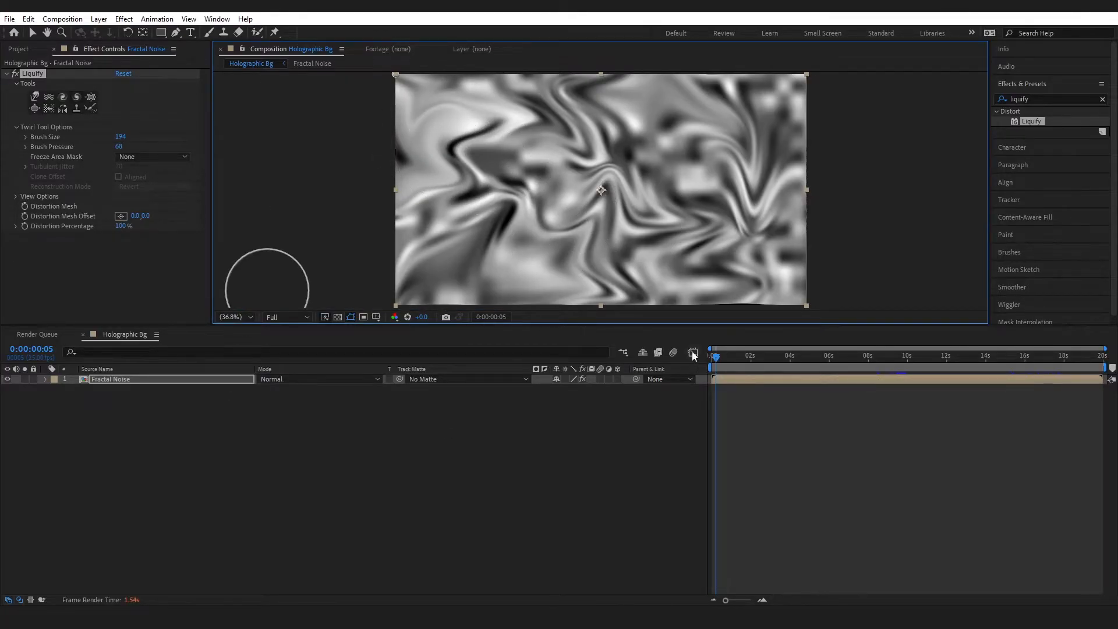
key(Home)
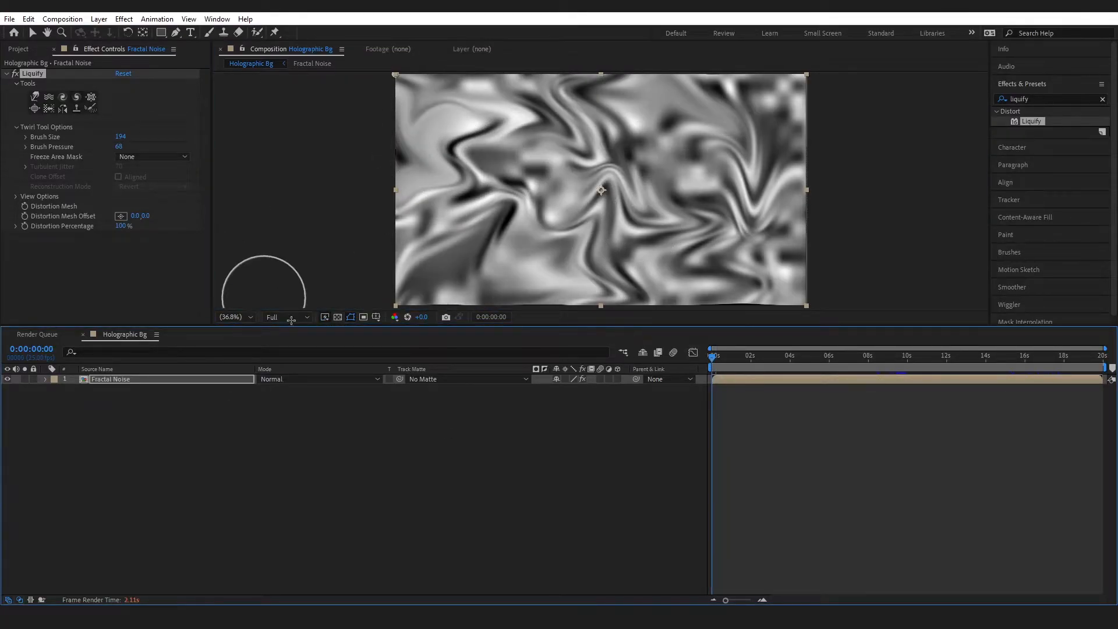
key(ctrl+z)
key(ctrl+z)
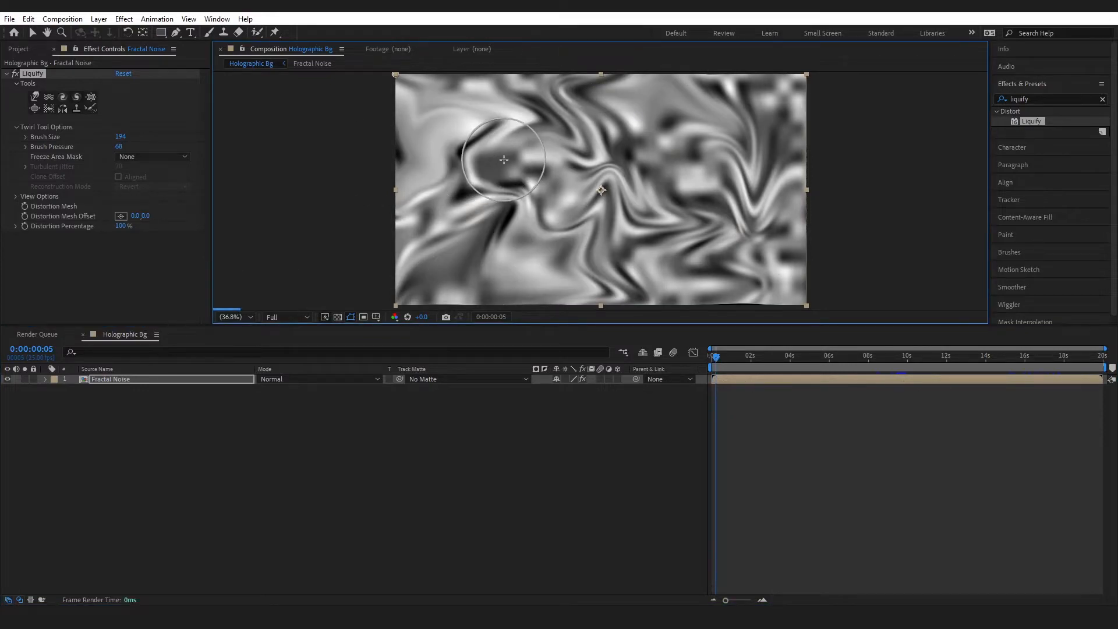
drag(460, 159, 468, 175)
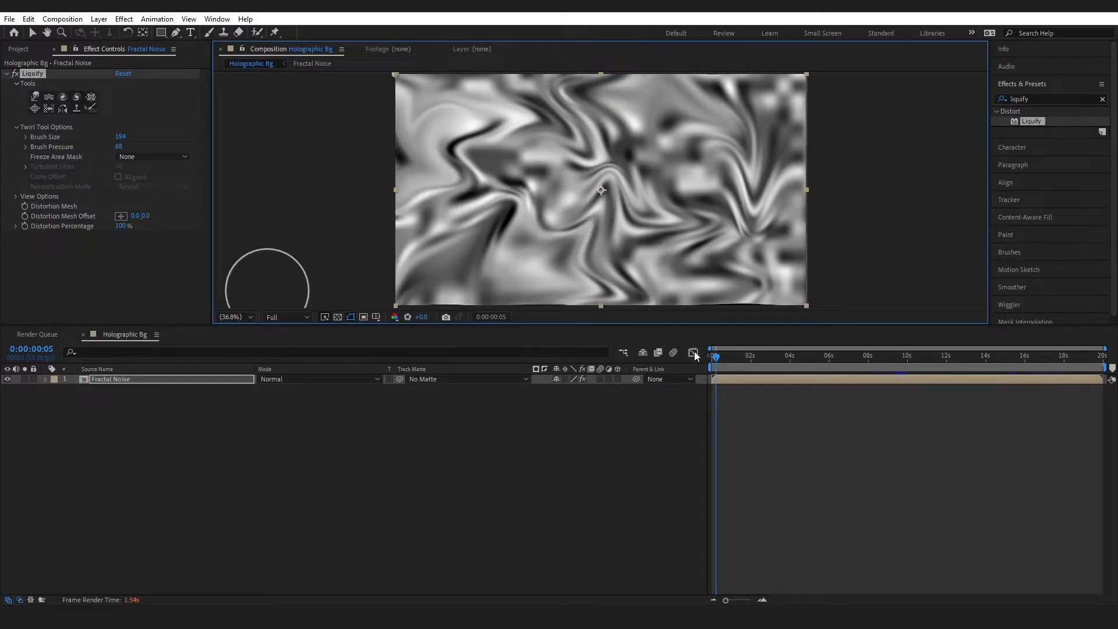
Enable Distortion Mesh keyframing for Liquify at the first frame and expand the effect's properties under the Fractal Noise layer.
click(711, 355)
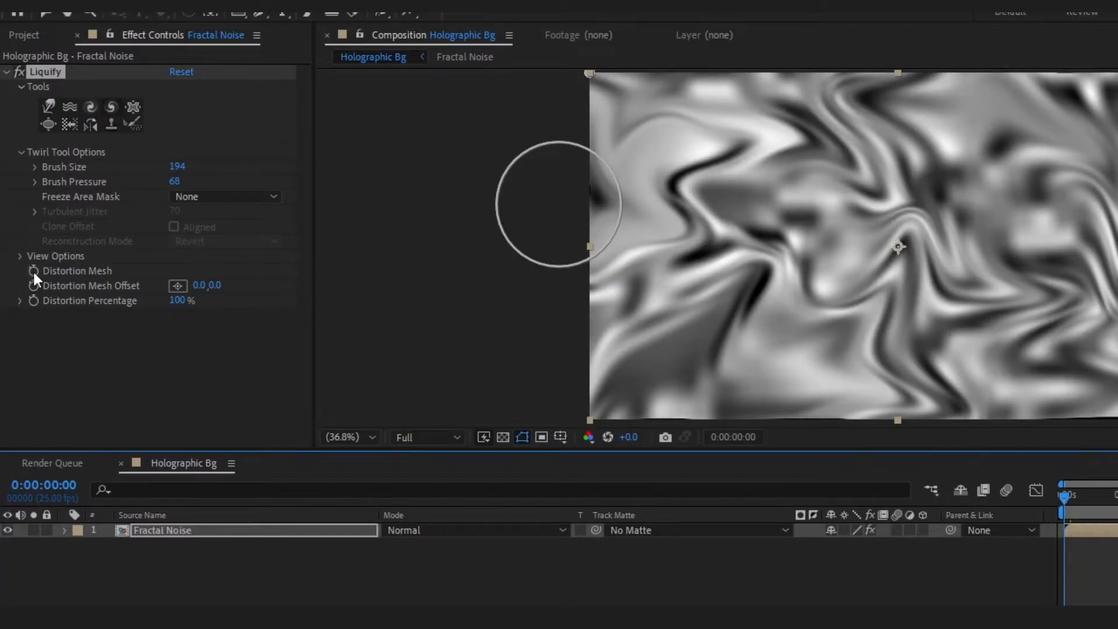
click(24, 206)
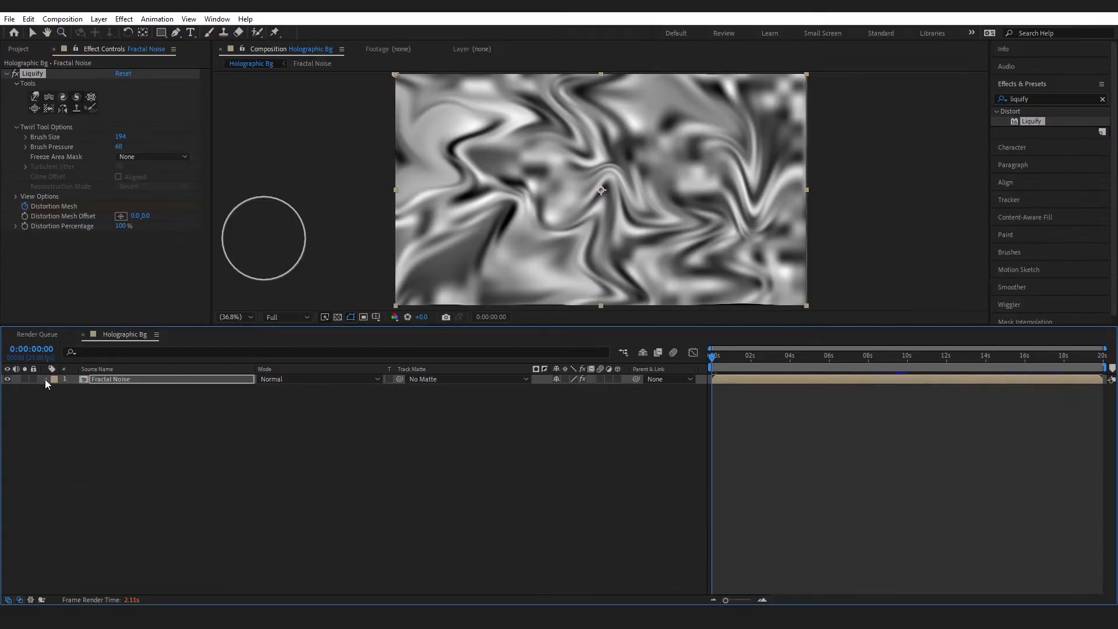
click(63, 530)
click(56, 389)
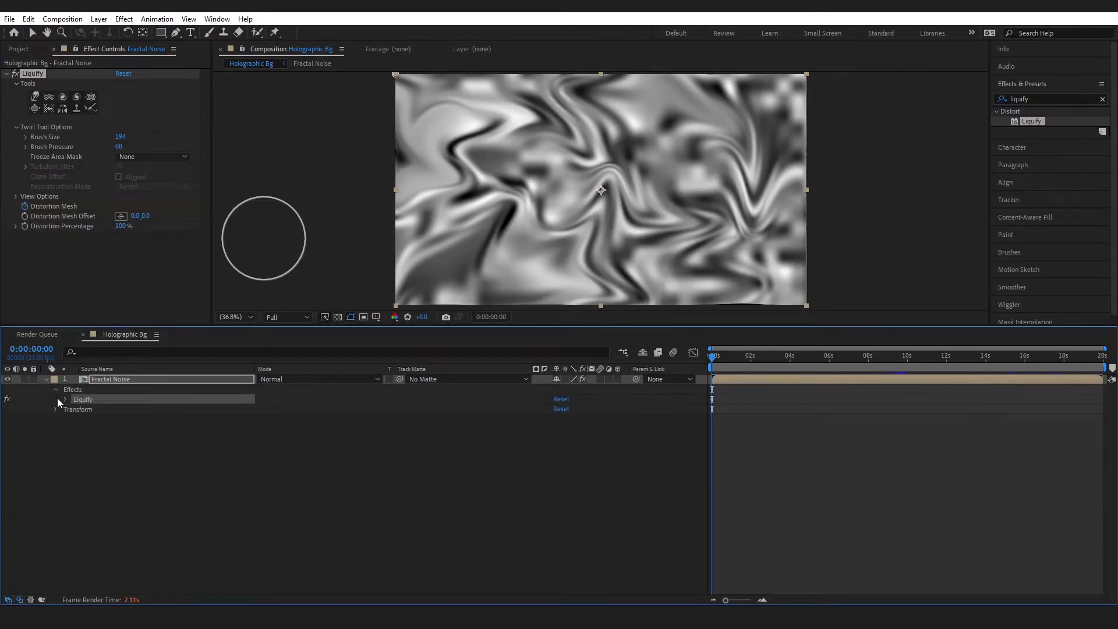
click(66, 399)
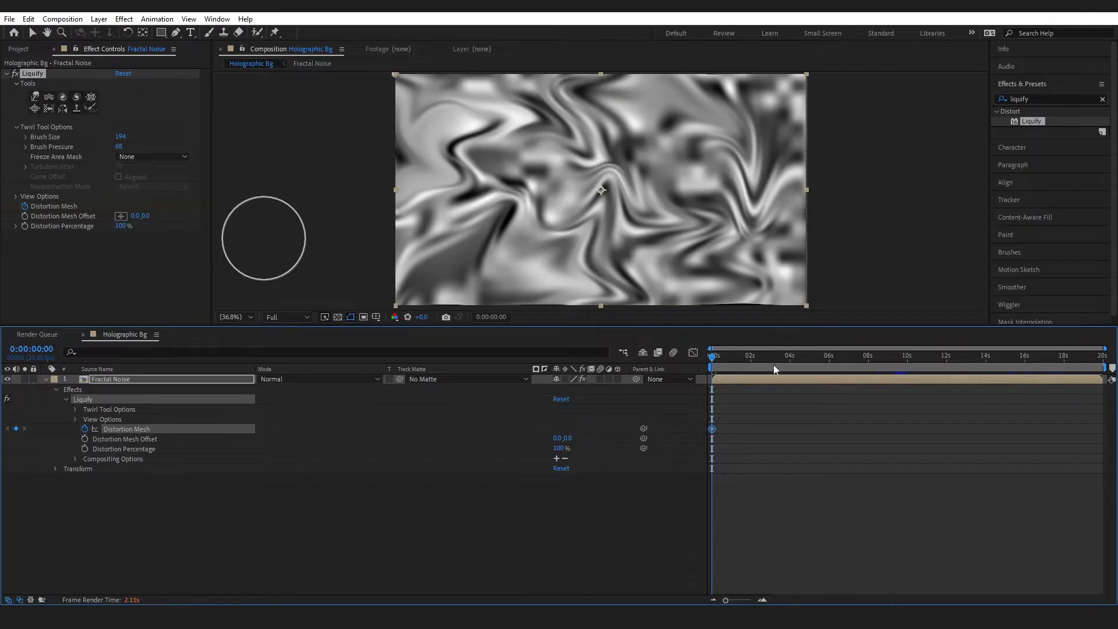
Warp the noise differently at 0:00:19:24 with the Warp tool to add a second Distortion Mesh keyframe, and collapse the layer.
click(1108, 357)
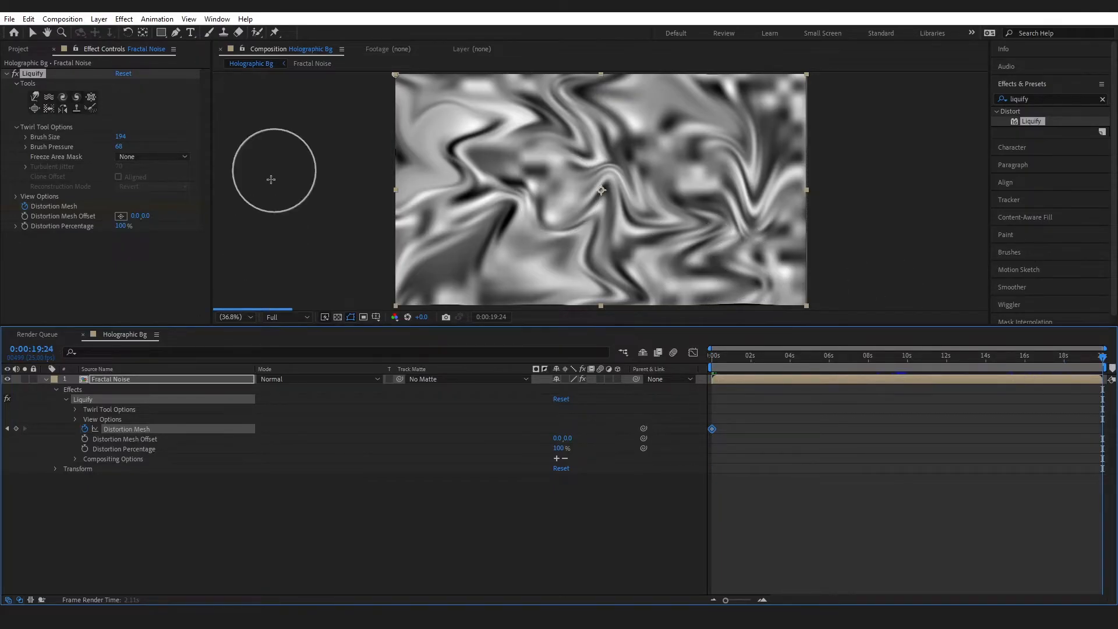
click(36, 97)
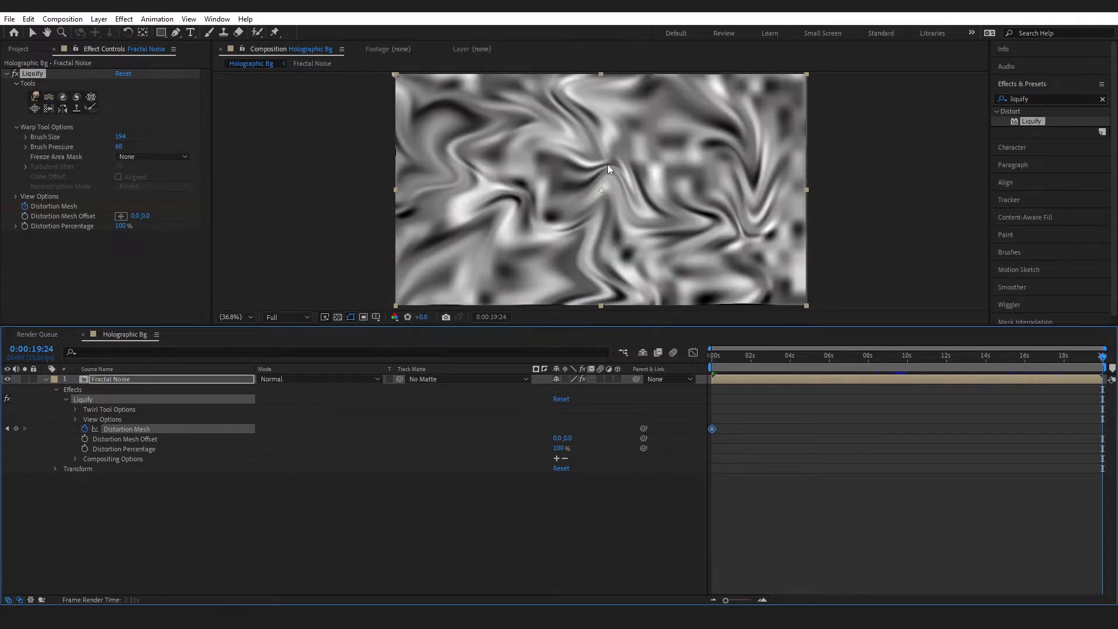
mouse_move(668, 121)
mouse_down()
mouse_move(594, 143)
mouse_move(524, 221)
mouse_move(521, 186)
mouse_move(559, 263)
mouse_move(541, 268)
mouse_move(699, 291)
mouse_move(786, 199)
mouse_move(646, 176)
mouse_move(412, 278)
mouse_move(687, 262)
mouse_move(699, 227)
mouse_move(660, 103)
mouse_up()
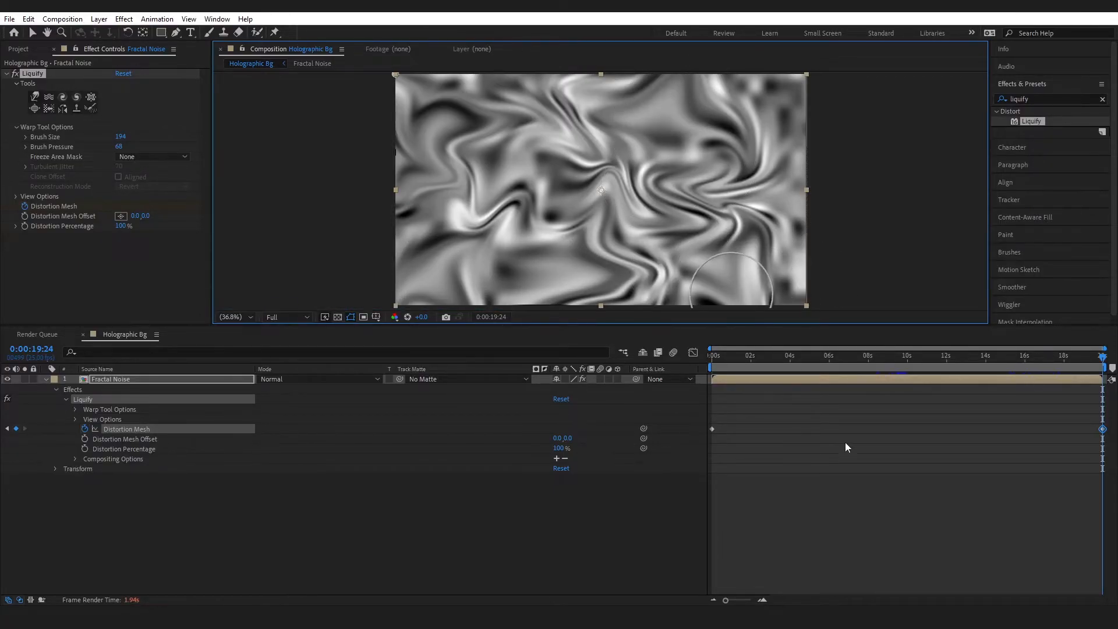
click(44, 381)
click(44, 379)
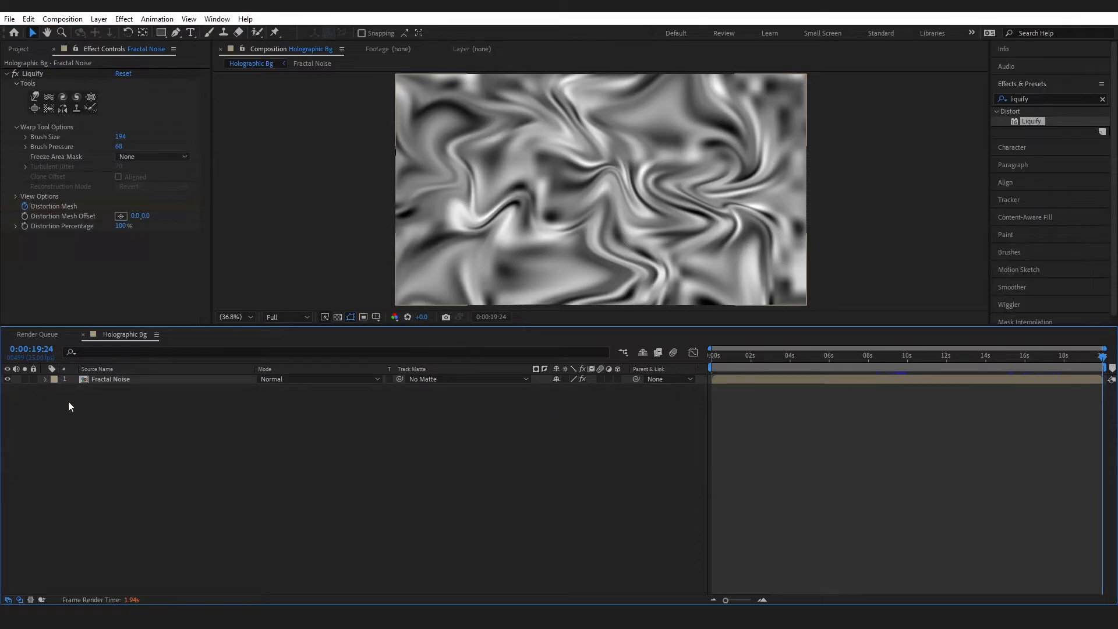
Find the Tint effect and apply it to the Fractal Noise layer below Liquify.
click(1102, 99)
click(1040, 96)
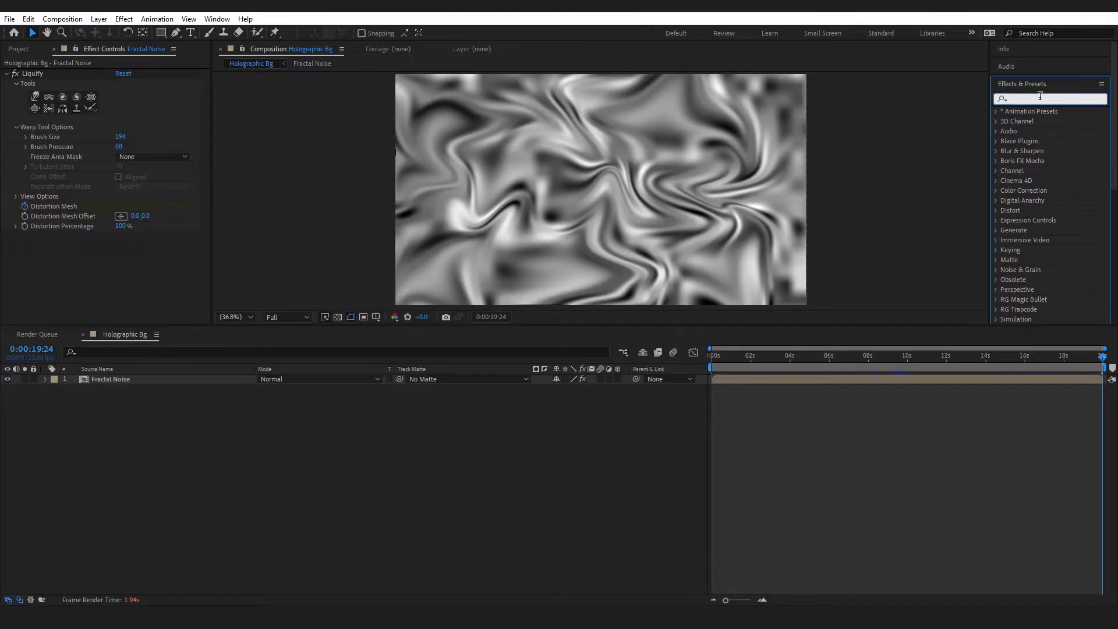
text(tint)
drag(1038, 150, 64, 278)
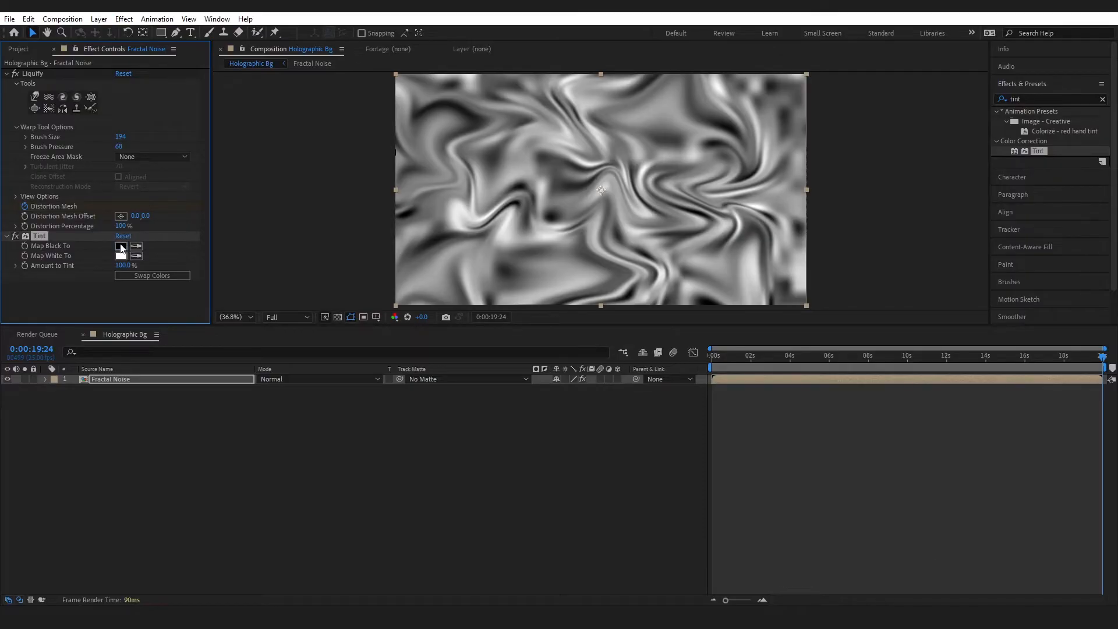
Set the Tint effect's Map Black To colour to 802CF1.
click(121, 248)
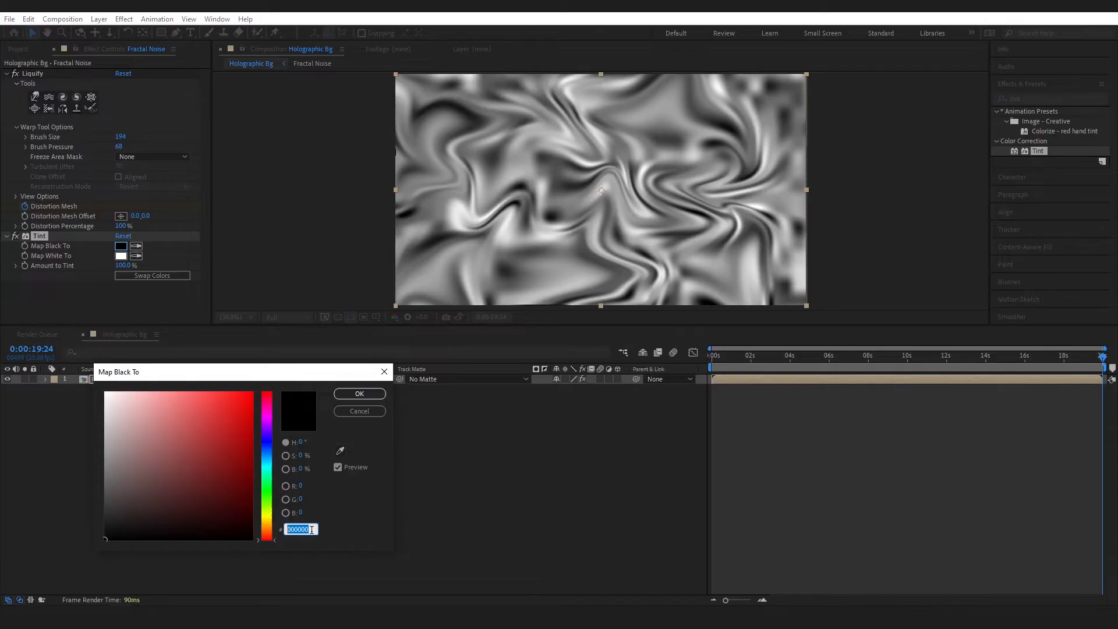
text(802)
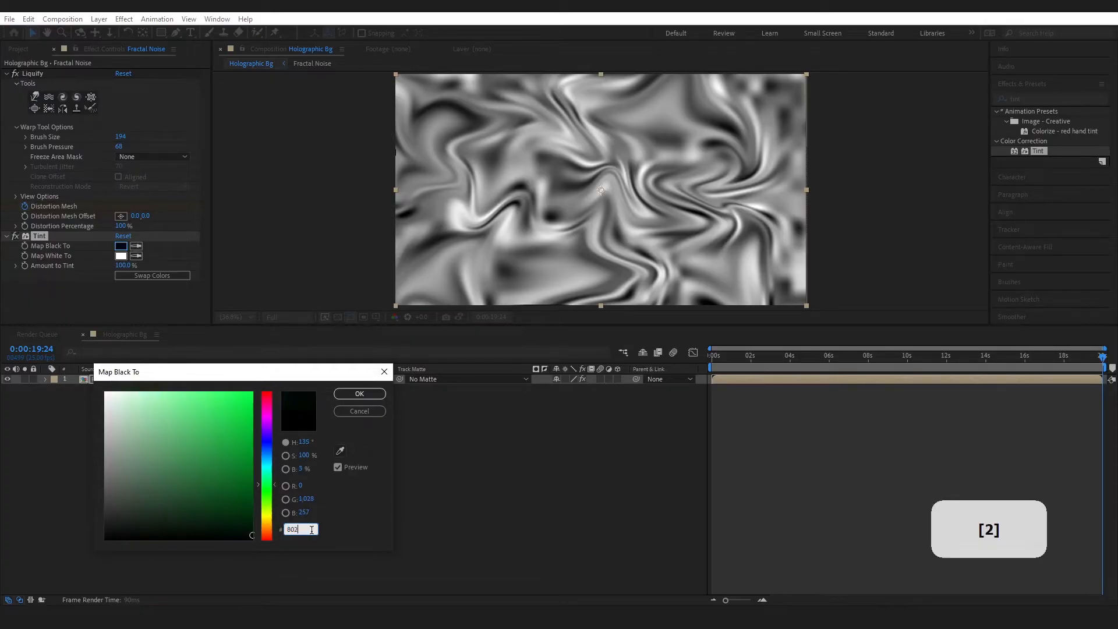
text(ff1)
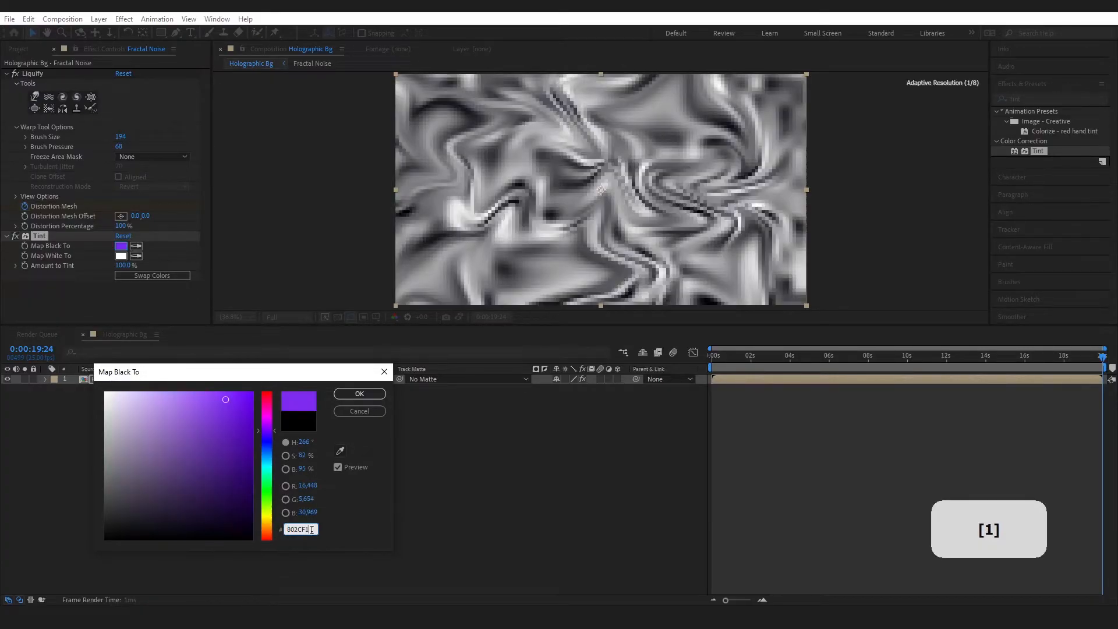
click(359, 393)
Set the Tint effect's Map White To colour to 84BBFF and collapse the Liquify and Tint settings.
click(121, 256)
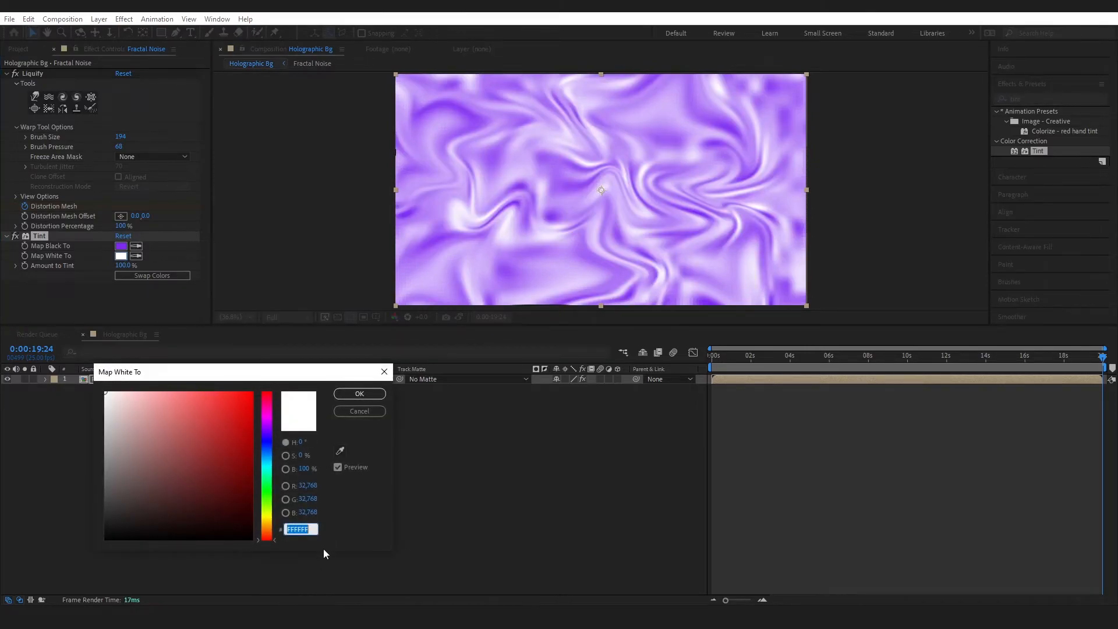
text(8)
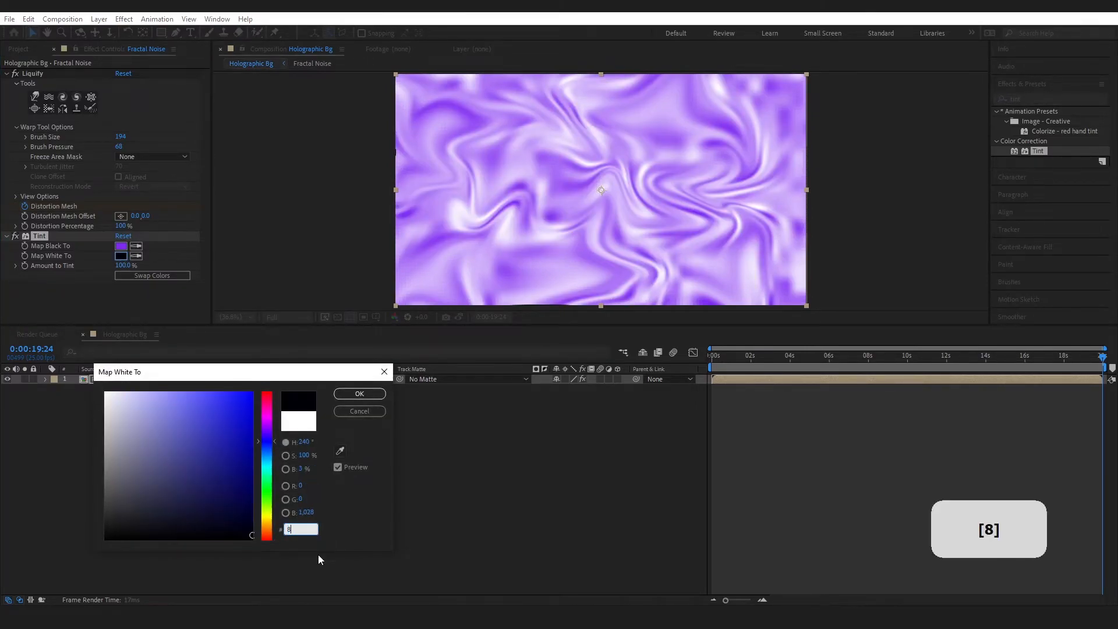
text(4bbff)
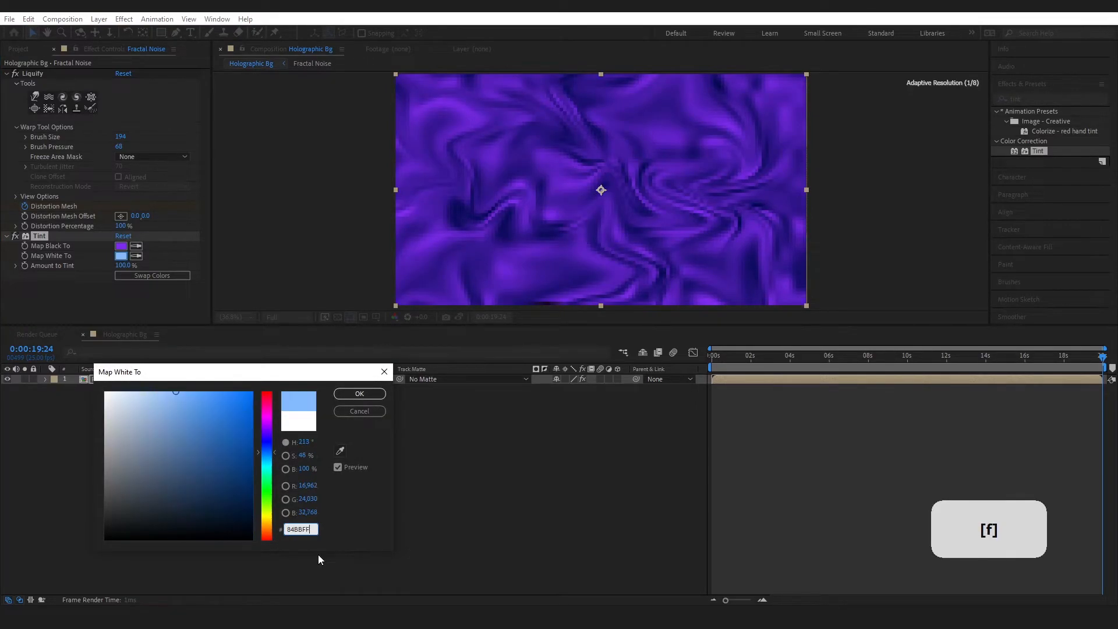
click(359, 395)
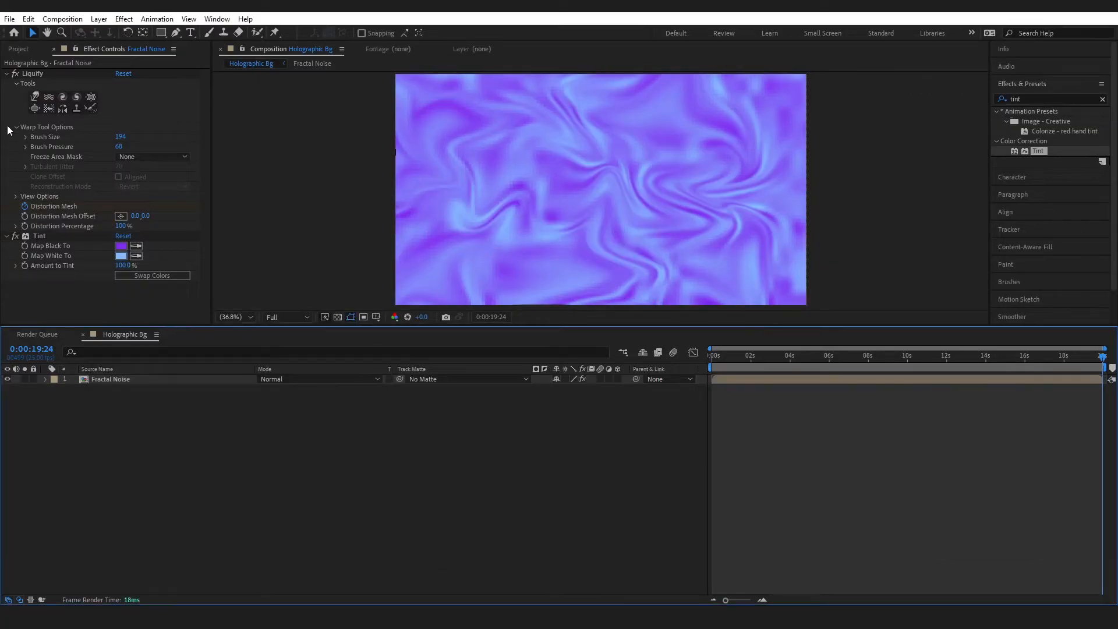
click(7, 74)
click(6, 83)
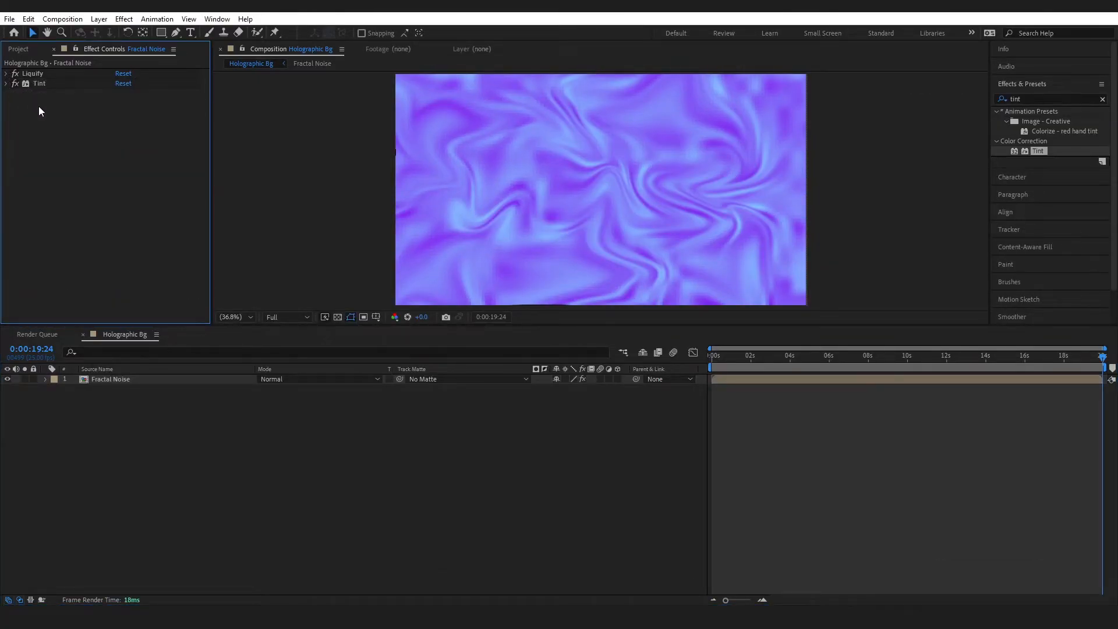
Duplicate the Fractal Noise layer and set the copy's Tint Map Black To colour to CAB3E9.
click(128, 380)
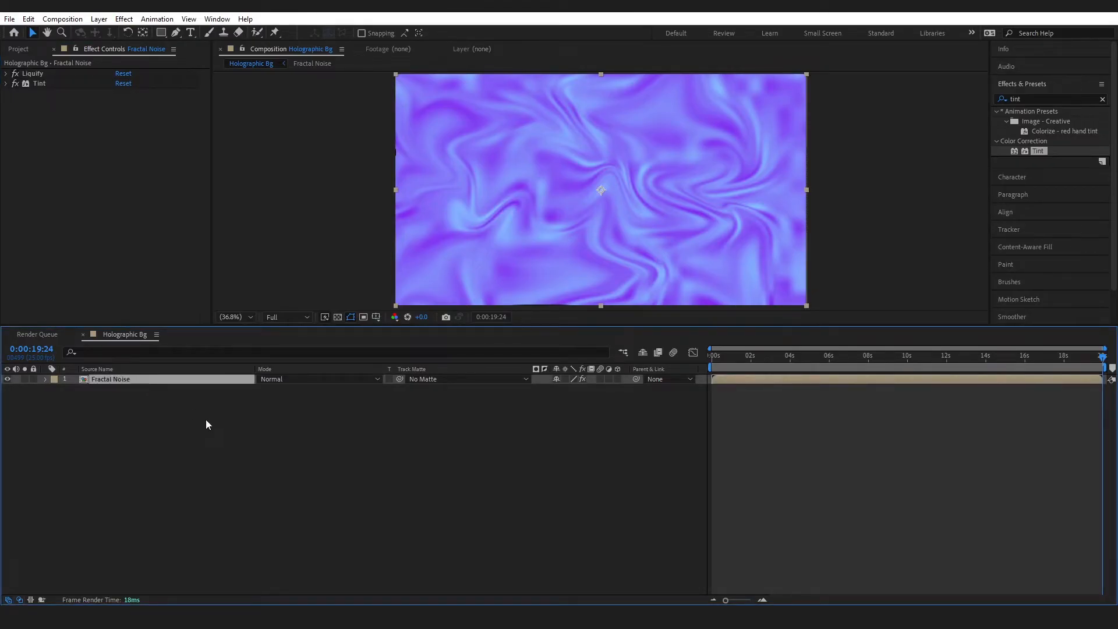
key(ctrl+d)
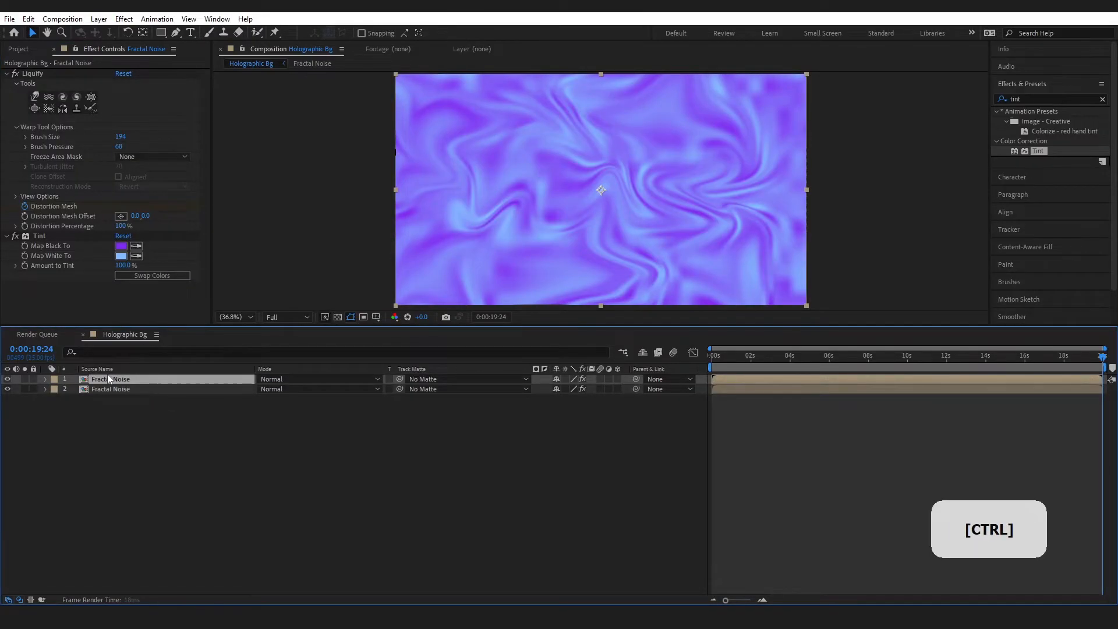
click(121, 246)
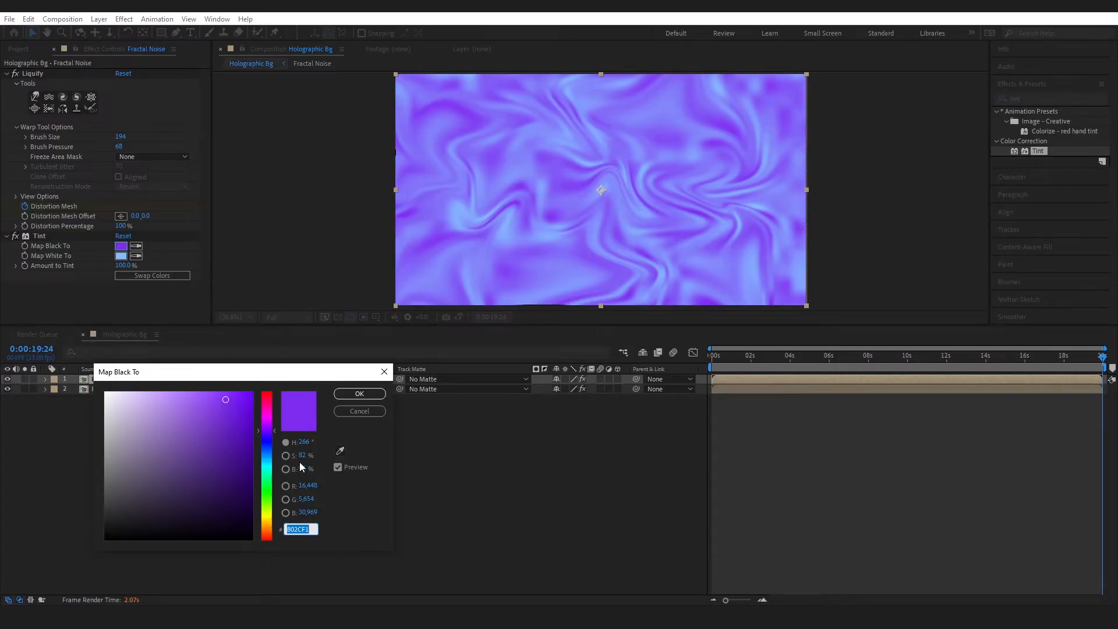
text(CA)
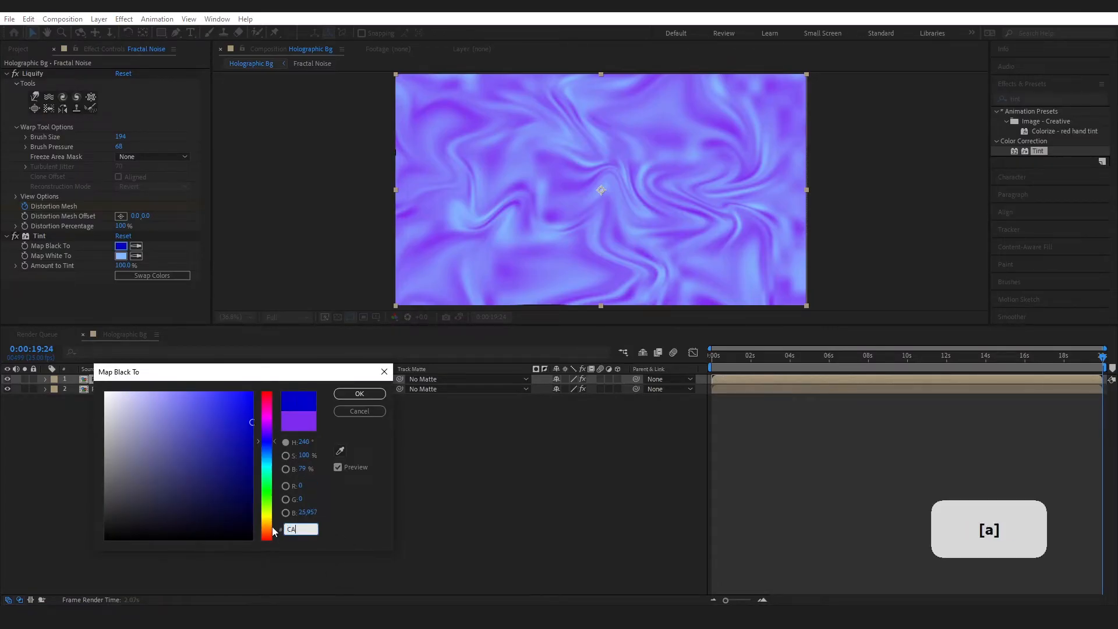
text(B4)
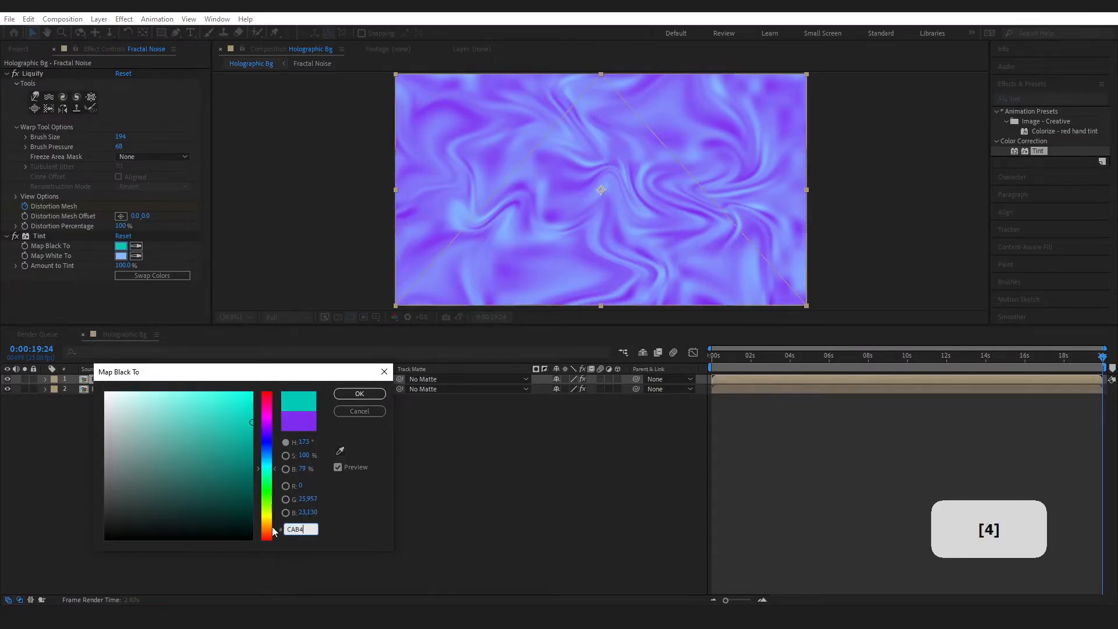
key(BackSpace)
text(3e9)
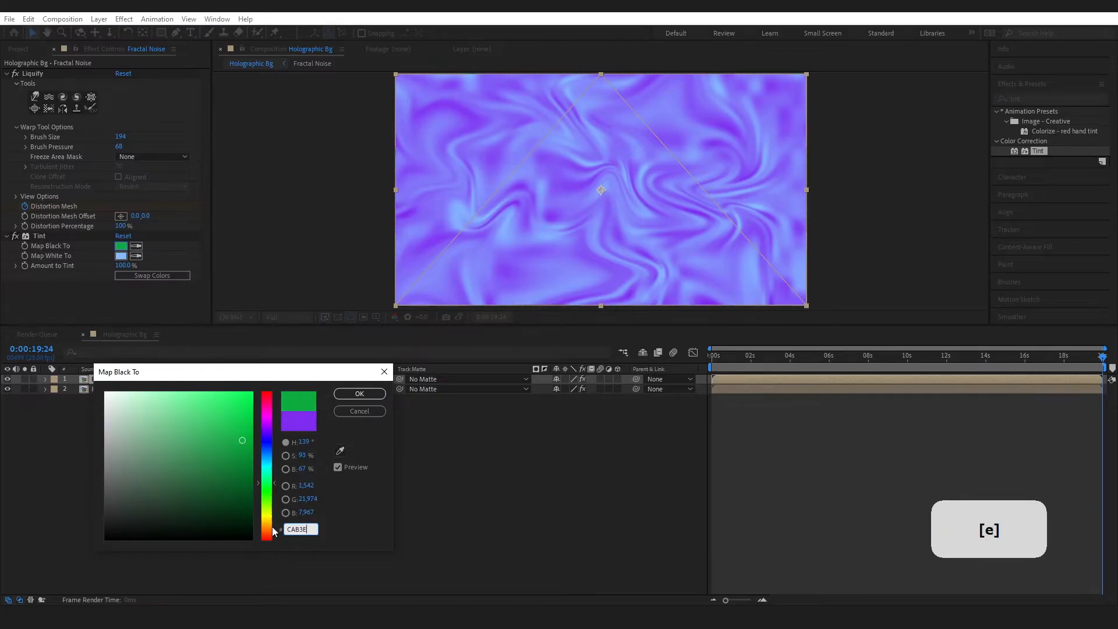
key(Return)
Set the duplicated layer's Tint Map White To colour to FF84CC.
click(122, 256)
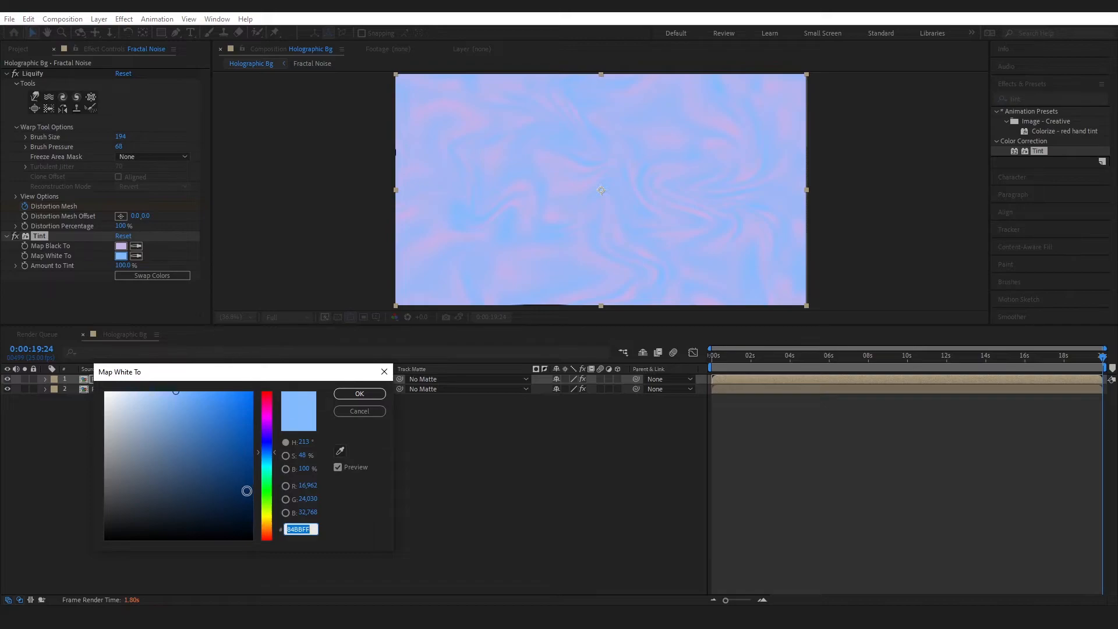
text(ff84cc)
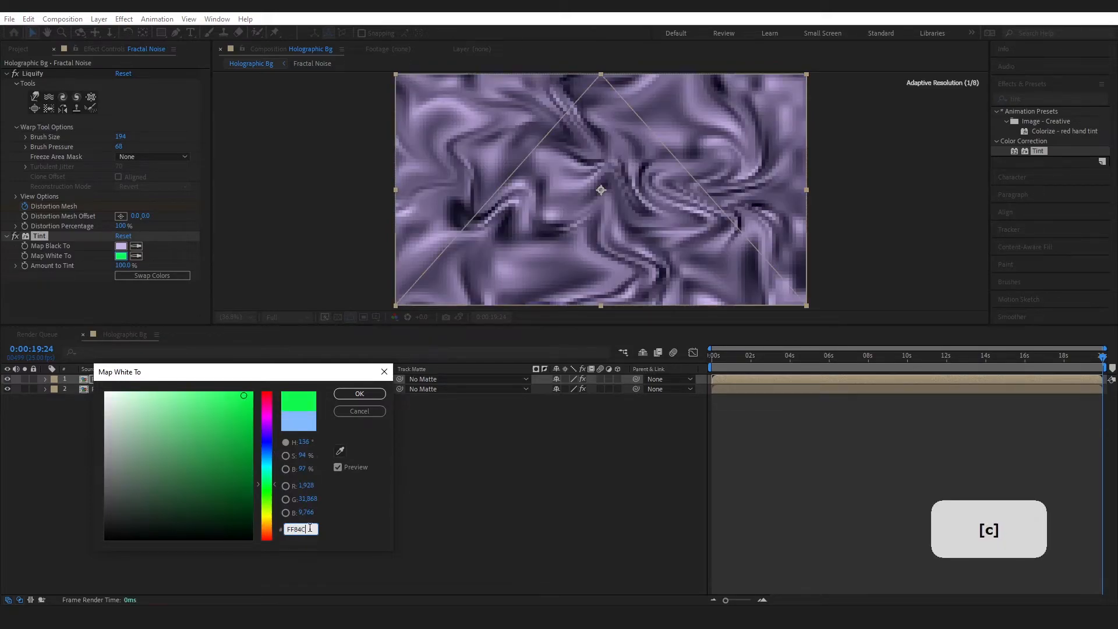
click(356, 394)
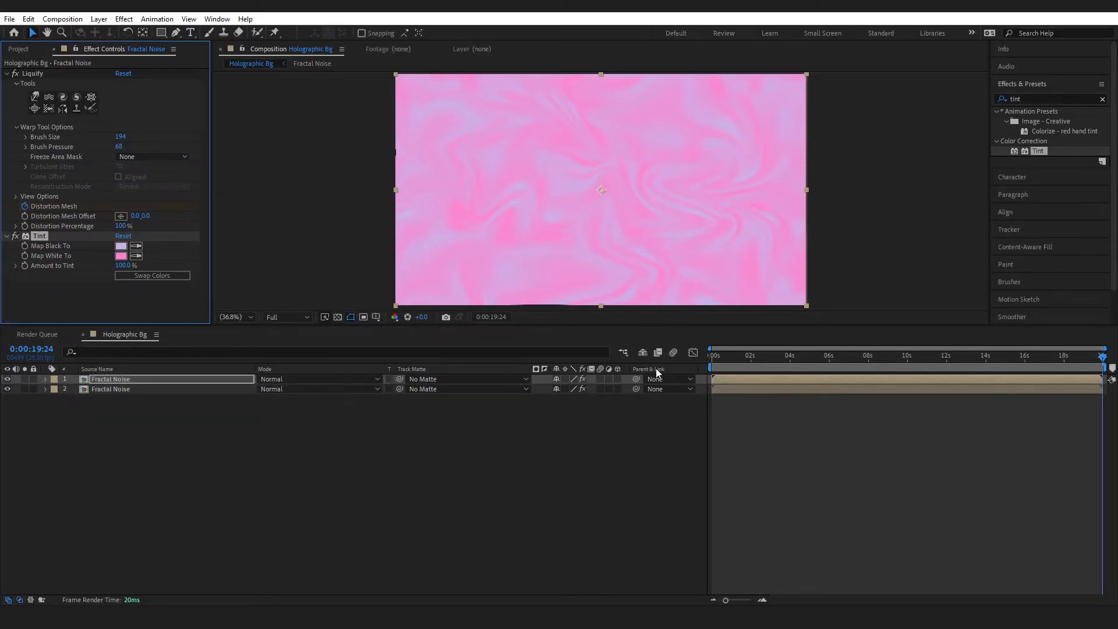
Save the project with the playhead at 0:00:01:01, and set the Holographic Bg composition's duration to 10 seconds.
click(732, 358)
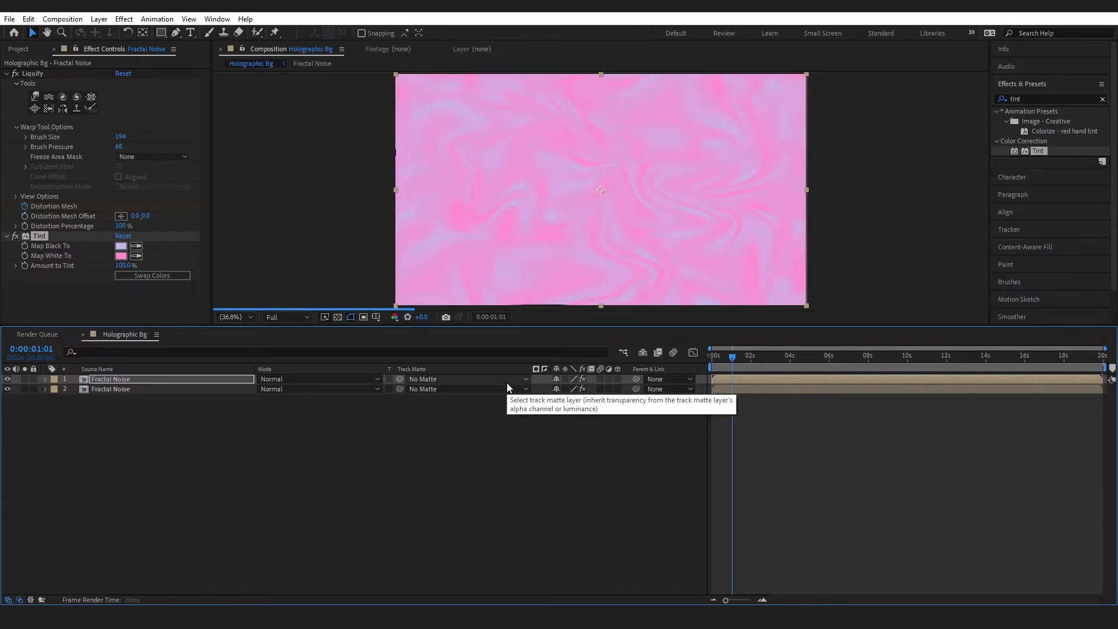
key(ctrl+s)
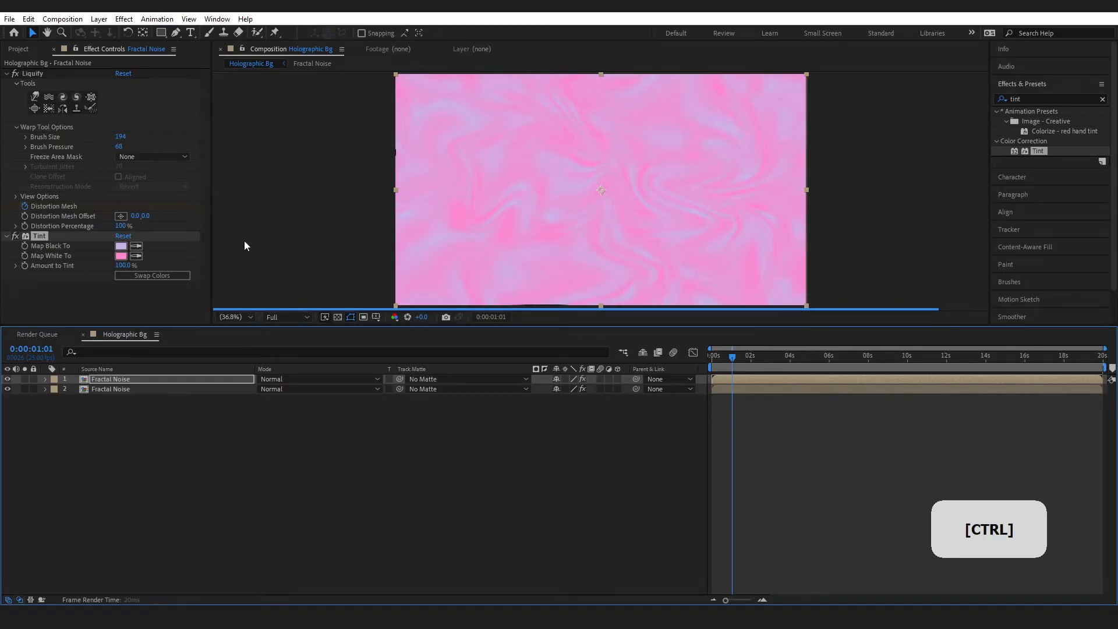
click(62, 19)
click(73, 45)
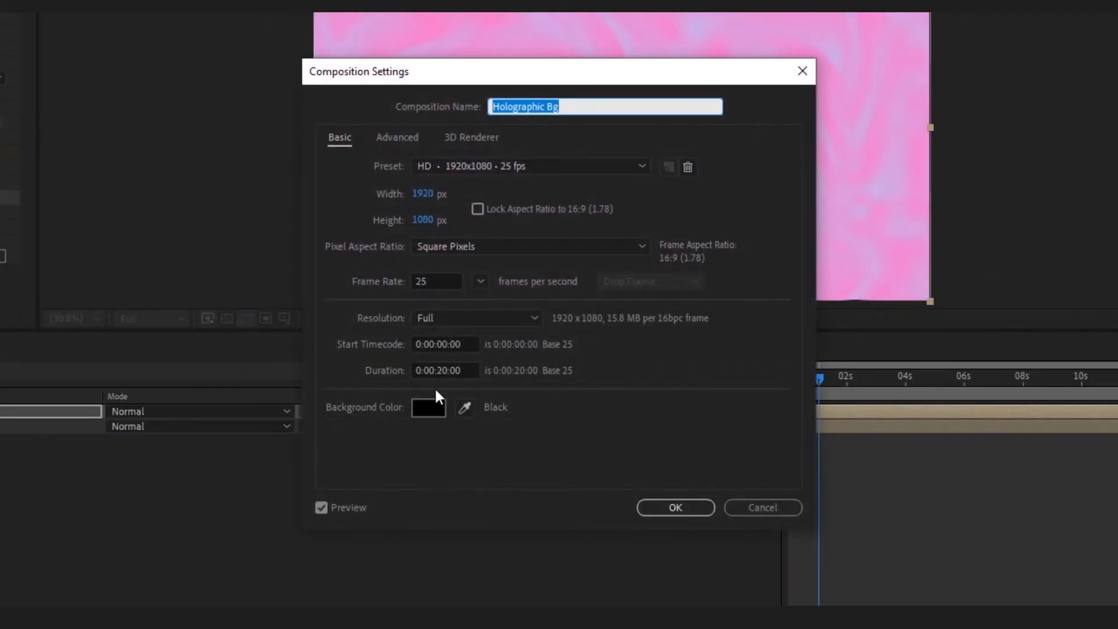
click(442, 370)
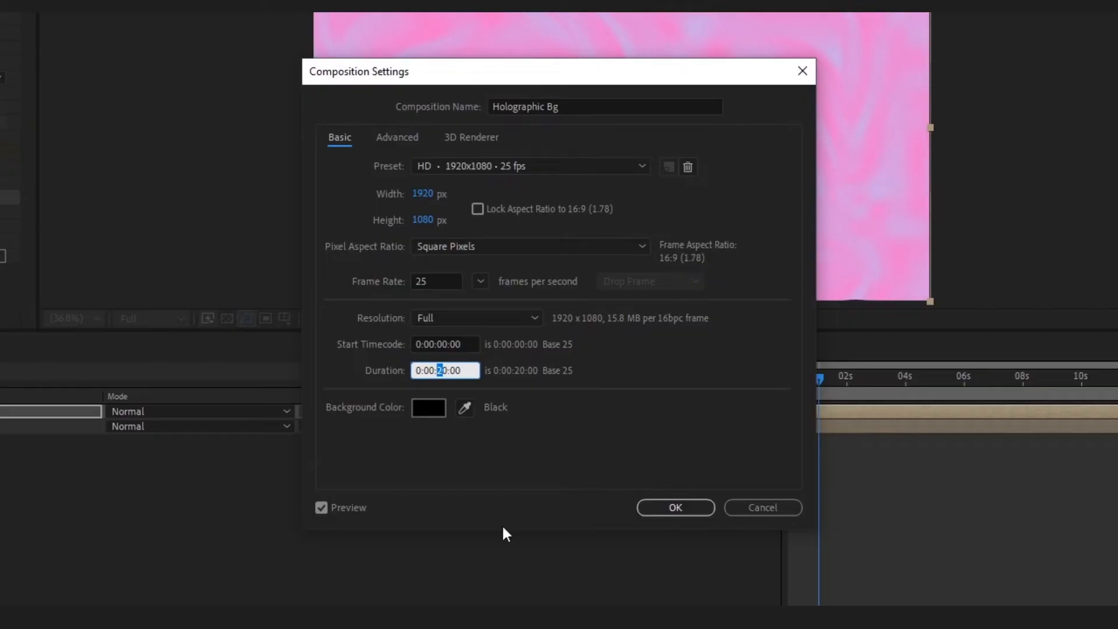
click(669, 506)
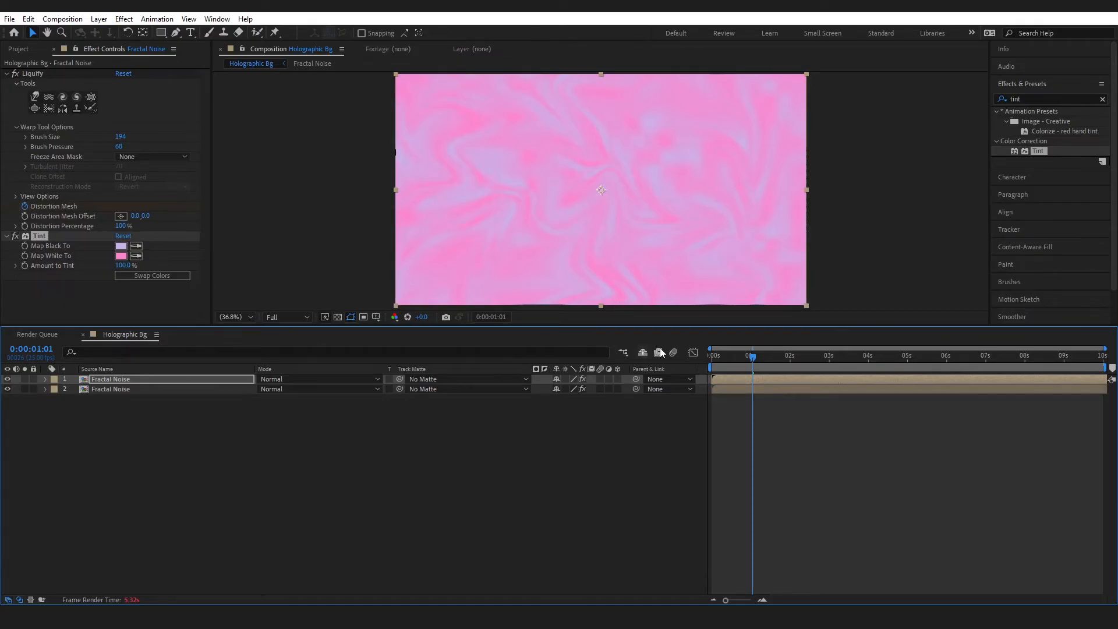
Set the upper Fractal Noise layer's blending mode to Pin Light and slide it earlier in time than the layer below.
click(805, 379)
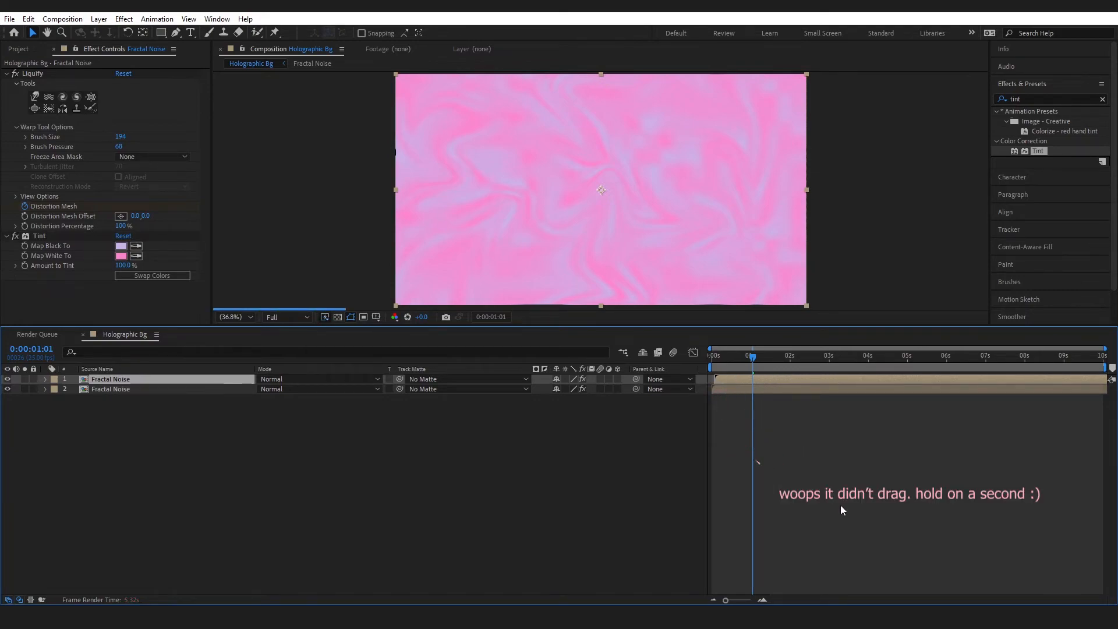
click(299, 379)
click(310, 380)
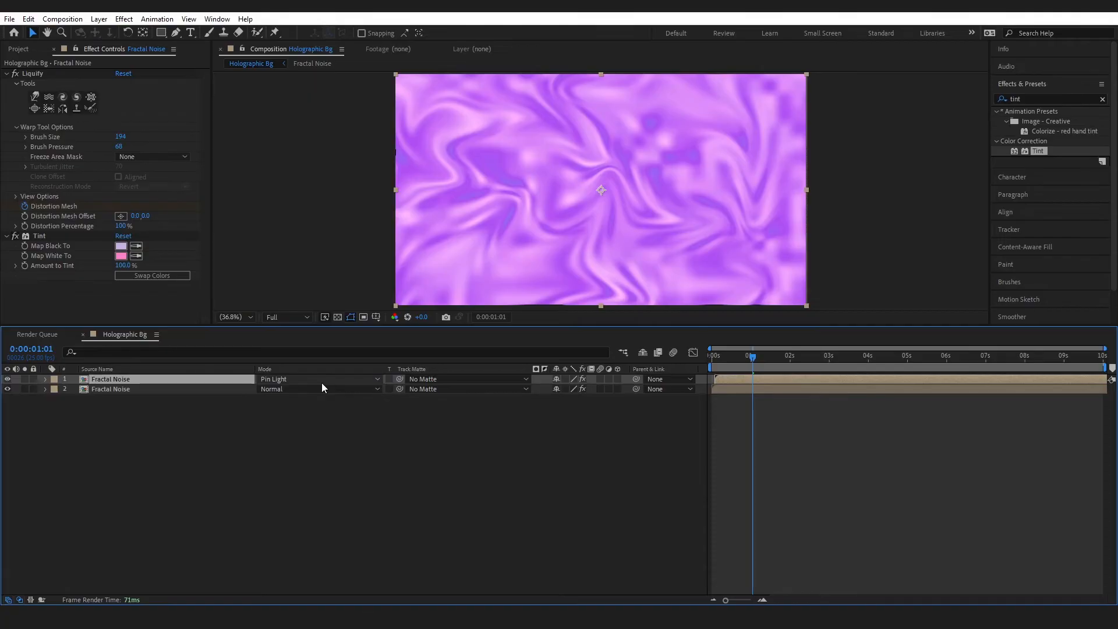
drag(788, 379, 700, 376)
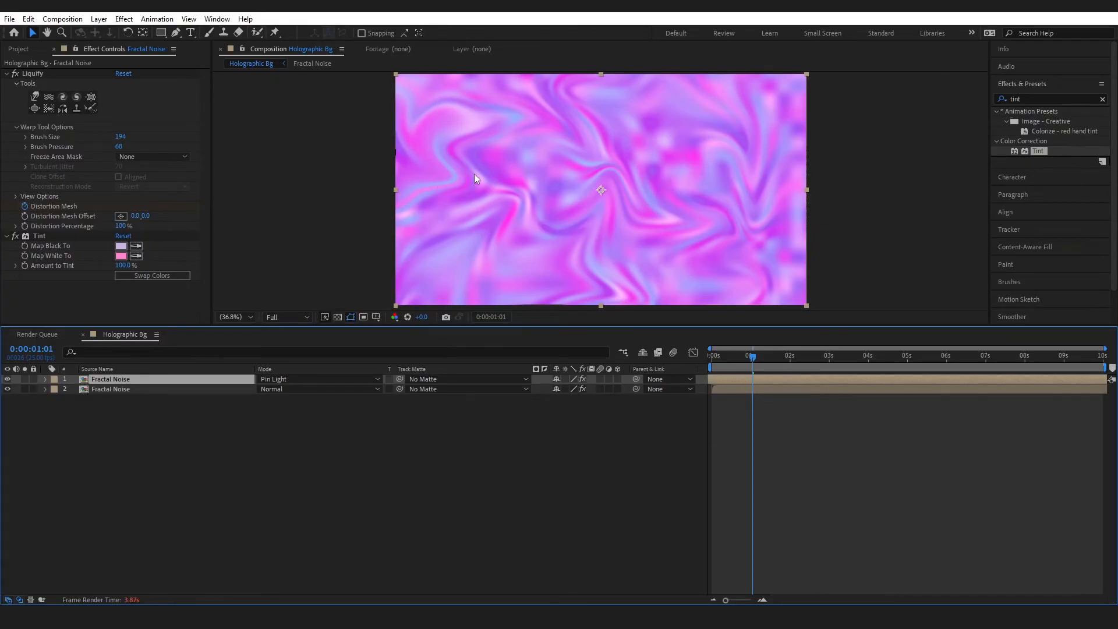
Delete the hidden Black Solid 4 layer from composition V02 and save the project.
key(Home)
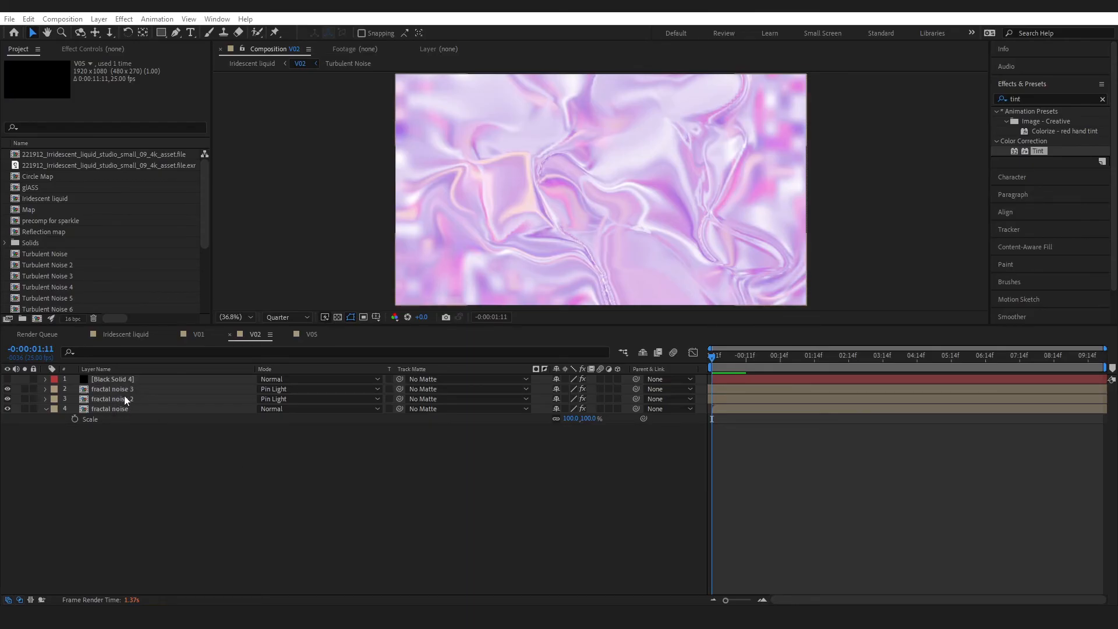
click(124, 379)
key(Delete)
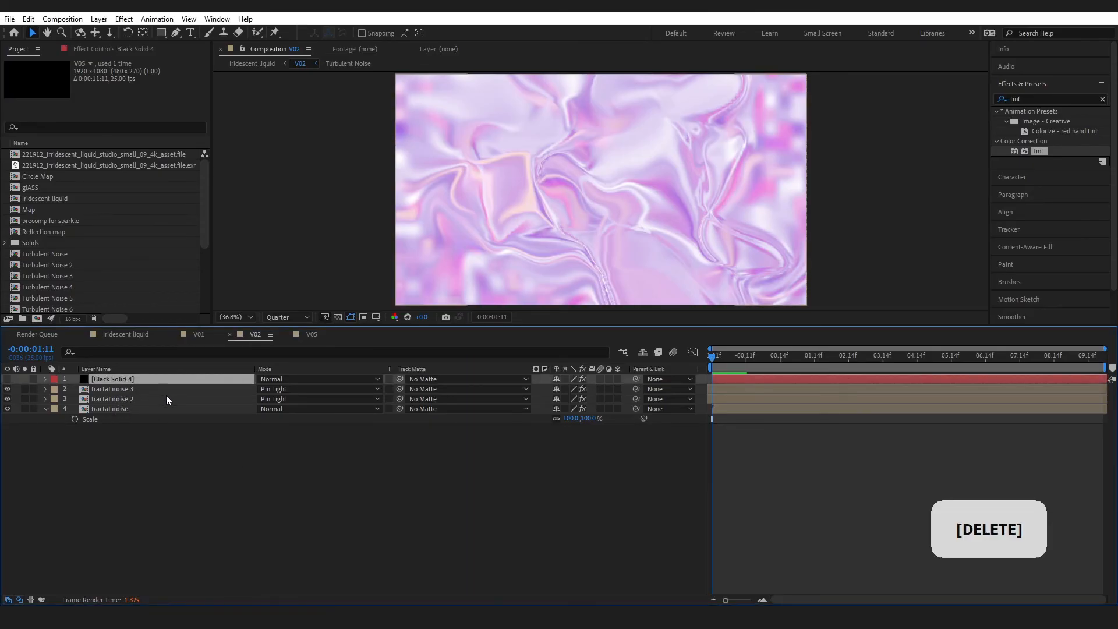
key(ctrl)
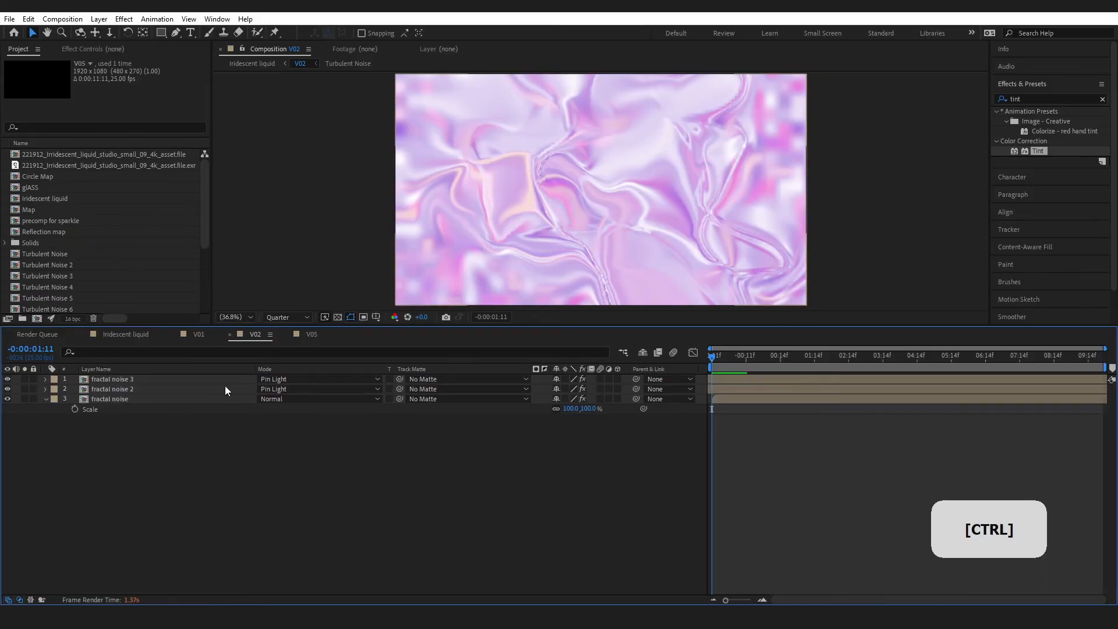
key(ctrl+s)
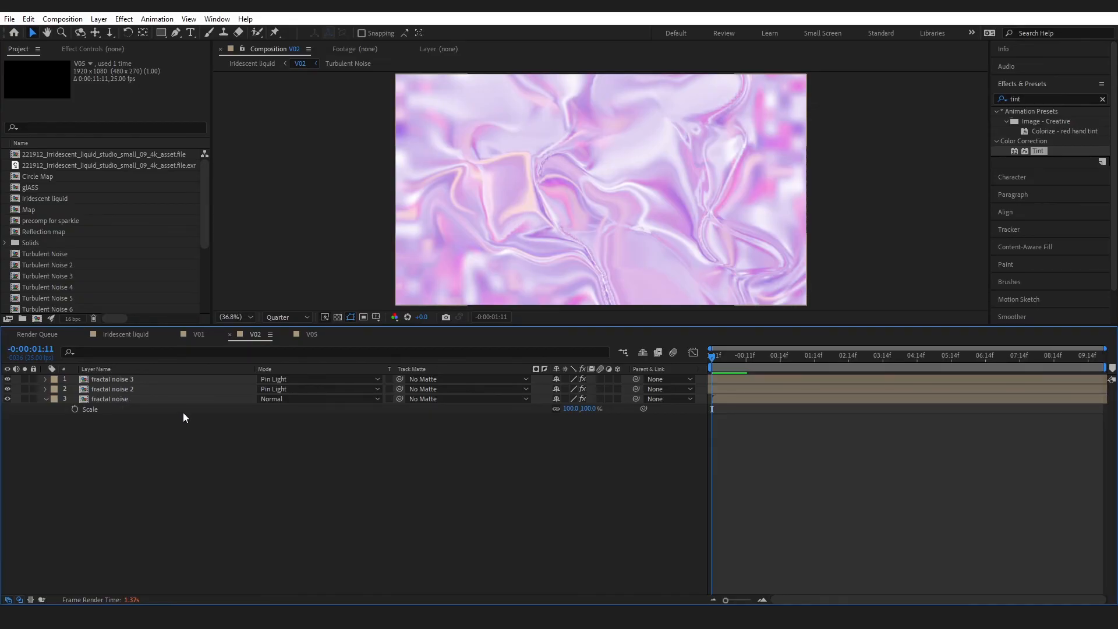
Show composition V05 to examine its colour variation of the layered noise background.
key(shift+period)
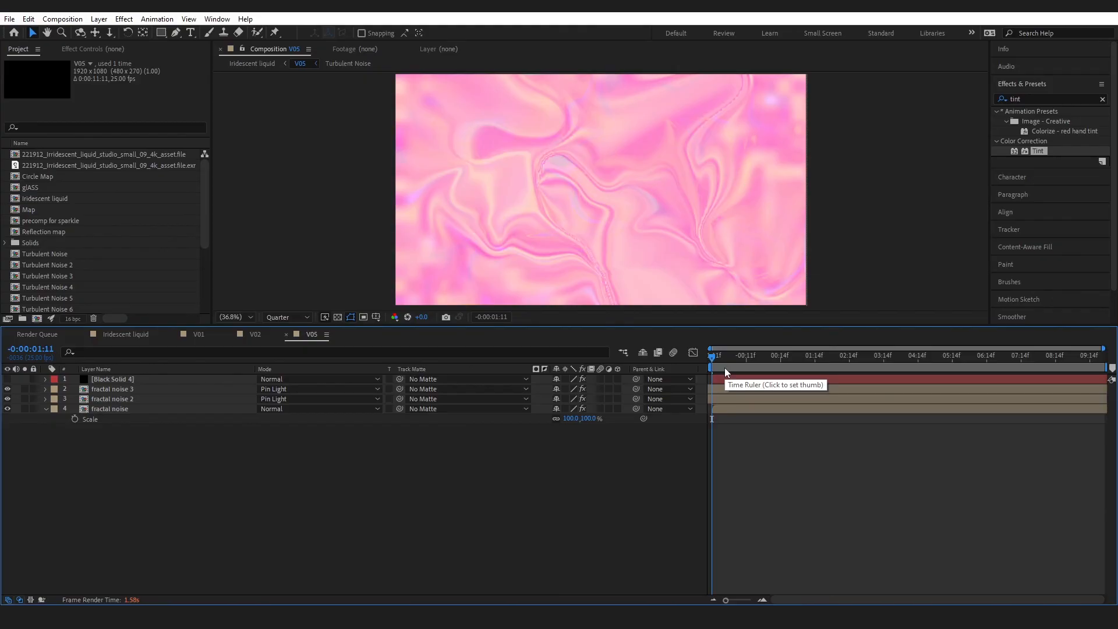